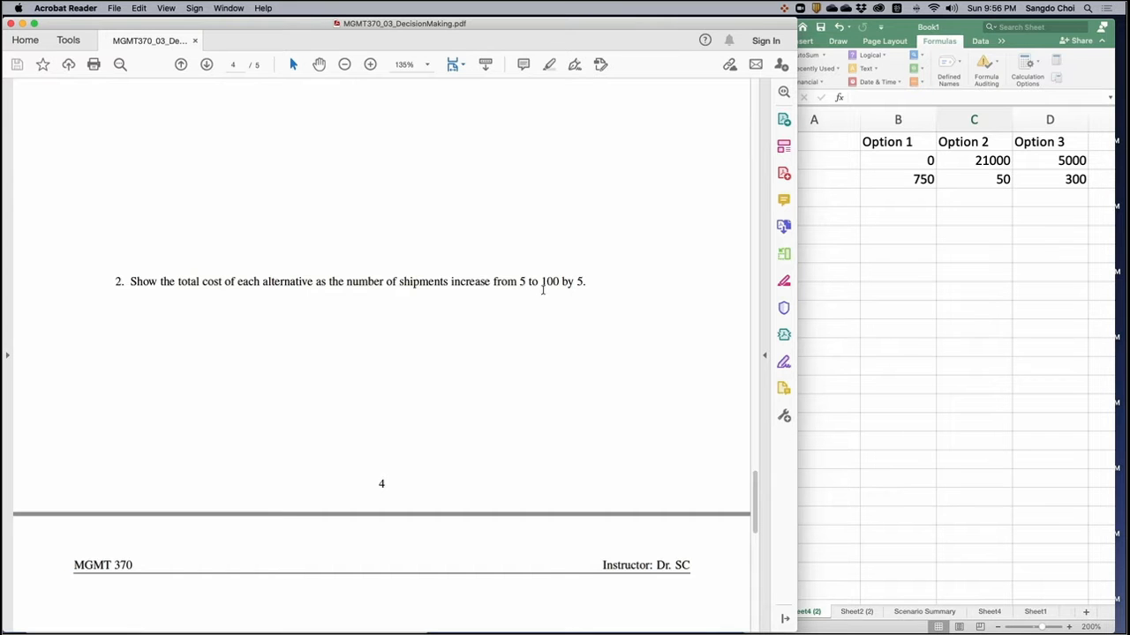
- Review the Ellison Seafood practice questions in the PDF, then switch to the Excel workbook, widen its window and label cell A5 "Qty"
{"action": "scroll", "coordinate": [557, 296], "scroll_direction": "up", "scroll_amount": 10}
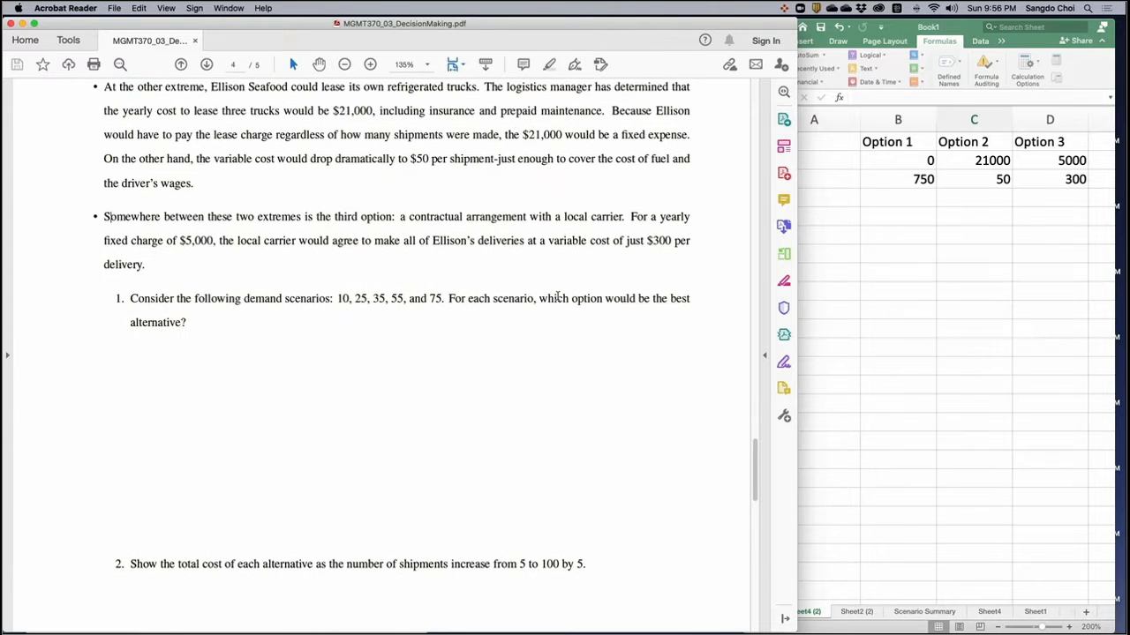
{"action": "scroll", "coordinate": [557, 297], "scroll_direction": "up", "scroll_amount": 6}
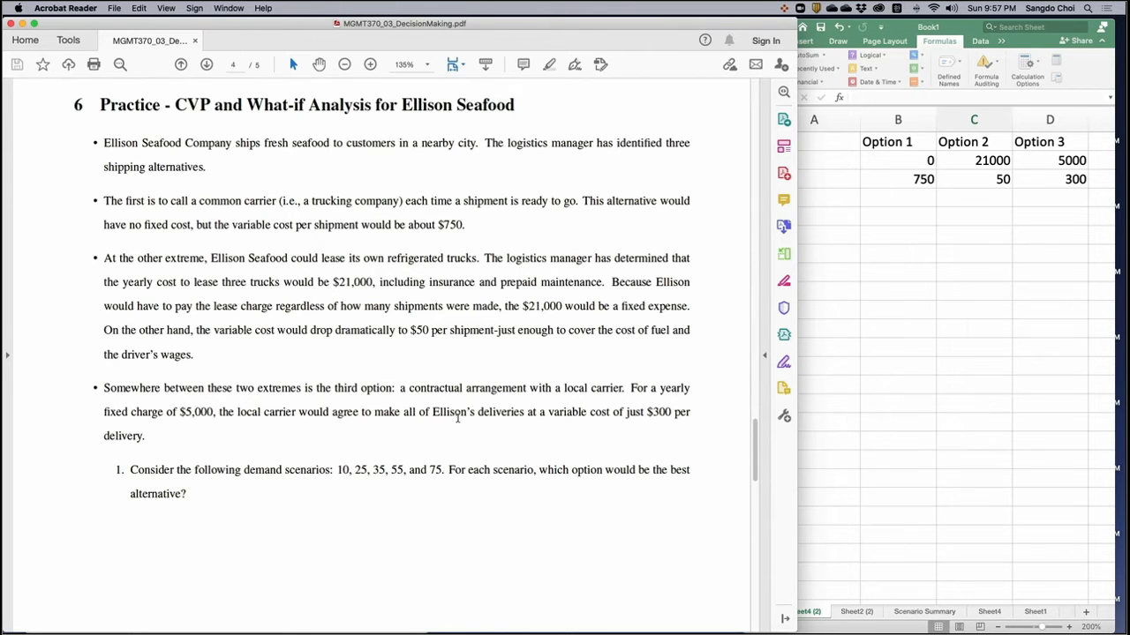
{"action": "scroll", "coordinate": [457, 419], "scroll_direction": "down", "scroll_amount": 10}
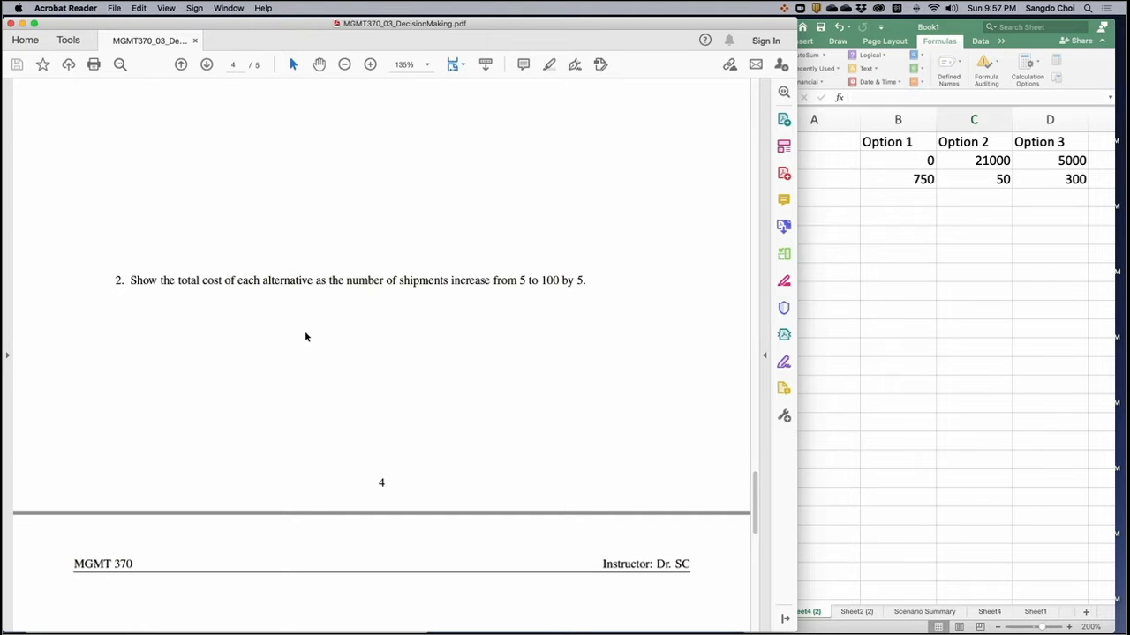
{"action": "scroll", "coordinate": [381, 342], "scroll_direction": "down", "scroll_amount": 3}
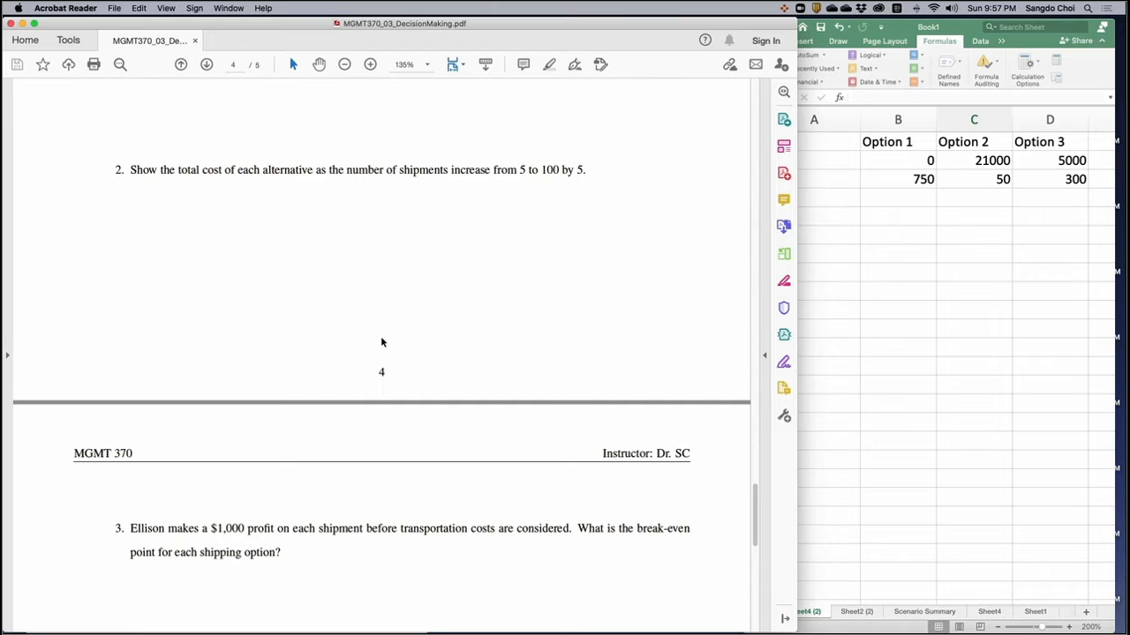
{"action": "left_click", "coordinate": [883, 359]}
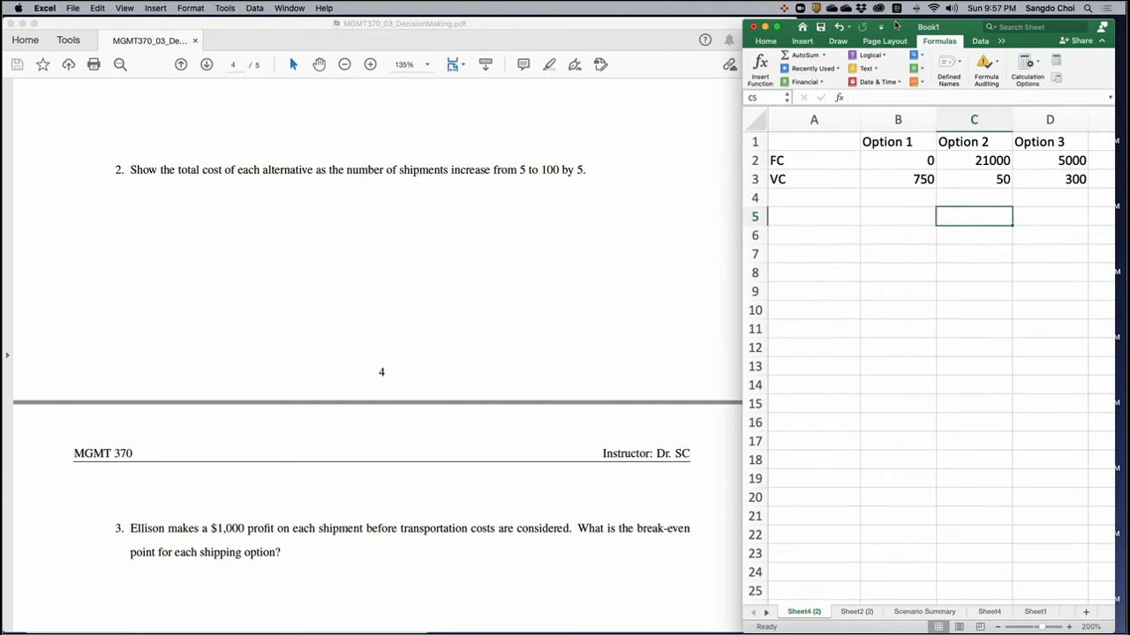
{"action": "left_click_drag", "start_coordinate": [741, 253], "coordinate": [372, 254]}
{"action": "left_click", "coordinate": [456, 219]}
{"action": "type", "text": "Q"}
{"action": "key", "text": "Escape"}
{"action": "type", "text": "Qt"}
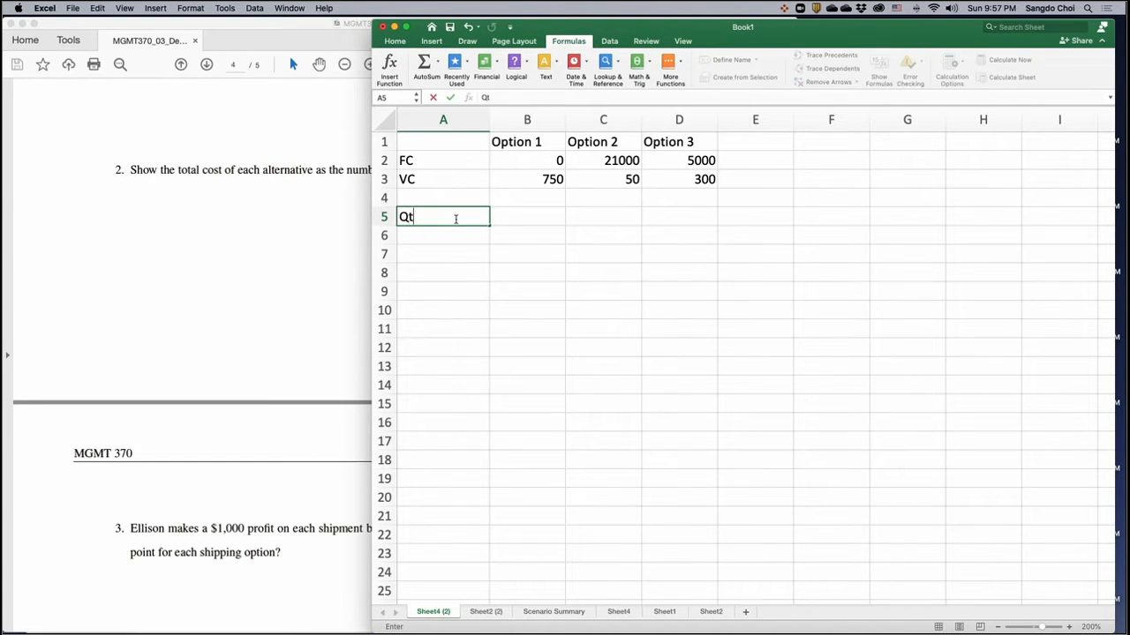
{"action": "type", "text": "y"}
{"action": "key", "text": "Tab"}
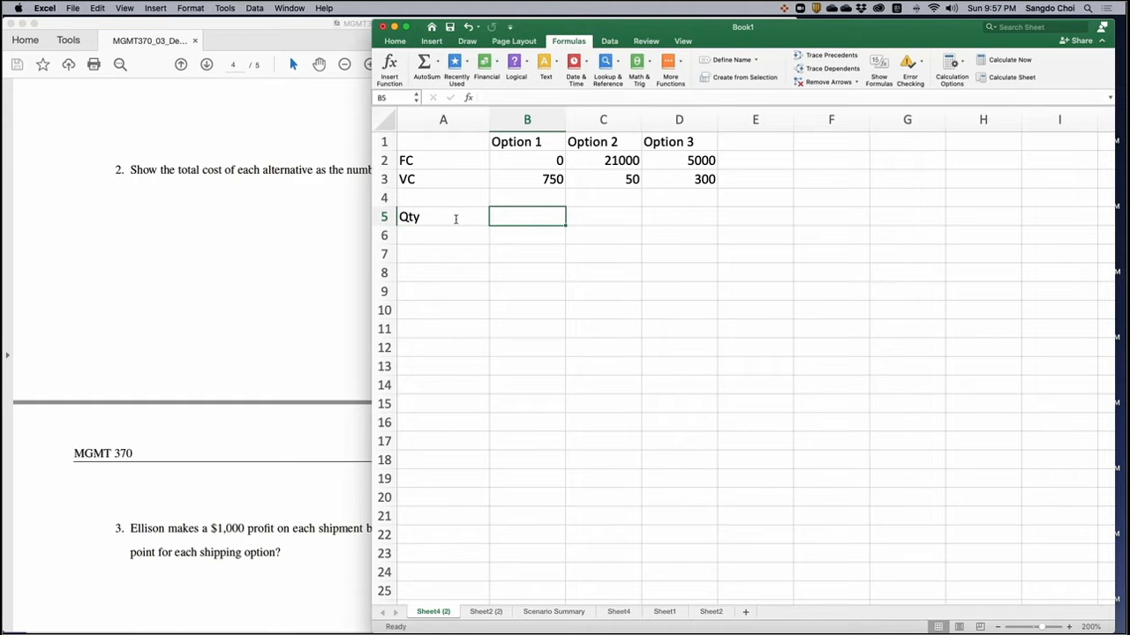
- Enter a quantity of 10 for each of the three options in B5:D5
{"action": "type", "text": "="}
{"action": "key", "text": "Escape"}
{"action": "type", "text": "10"}
{"action": "key", "text": "Tab"}
{"action": "type", "text": "=0"}
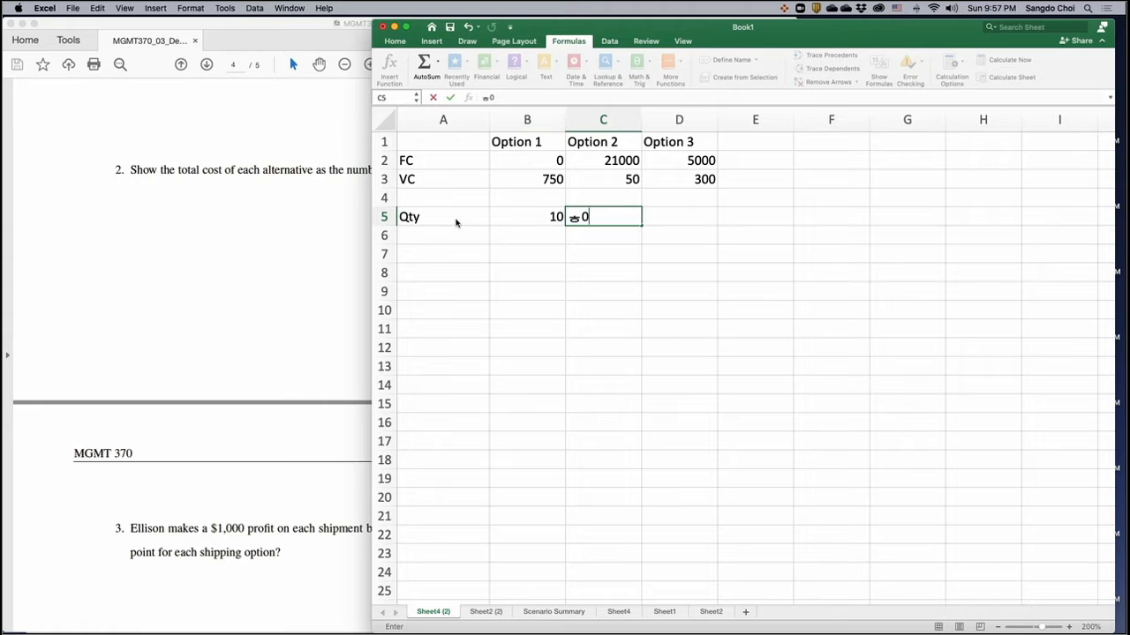
{"action": "key", "text": "BackSpace"}
{"action": "key", "text": "BackSpace"}
{"action": "type", "text": "10"}
{"action": "key", "text": "Tab"}
{"action": "type", "text": "=0"}
{"action": "key", "text": "BackSpace"}
{"action": "key", "text": "BackSpace"}
{"action": "type", "text": "10"}
{"action": "key", "text": "Return"}
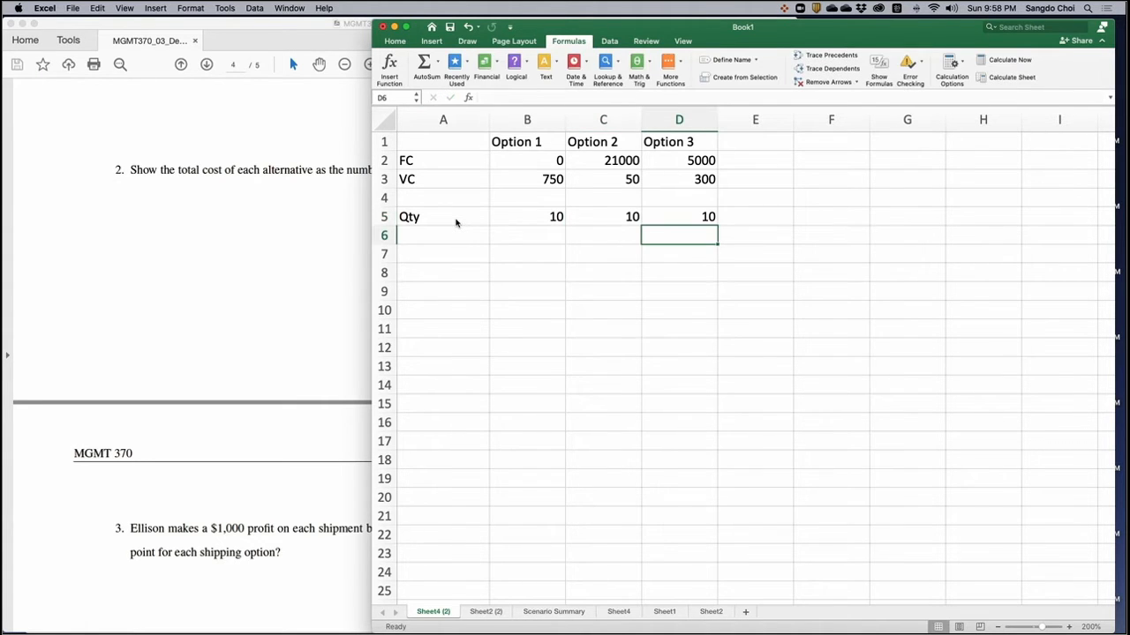
- Set the quantity of all three options in B5:D5 to 5
{"action": "left_click", "coordinate": [172, 266]}
{"action": "left_click", "coordinate": [870, 238]}
{"action": "left_click", "coordinate": [539, 216]}
{"action": "type", "text": "="}
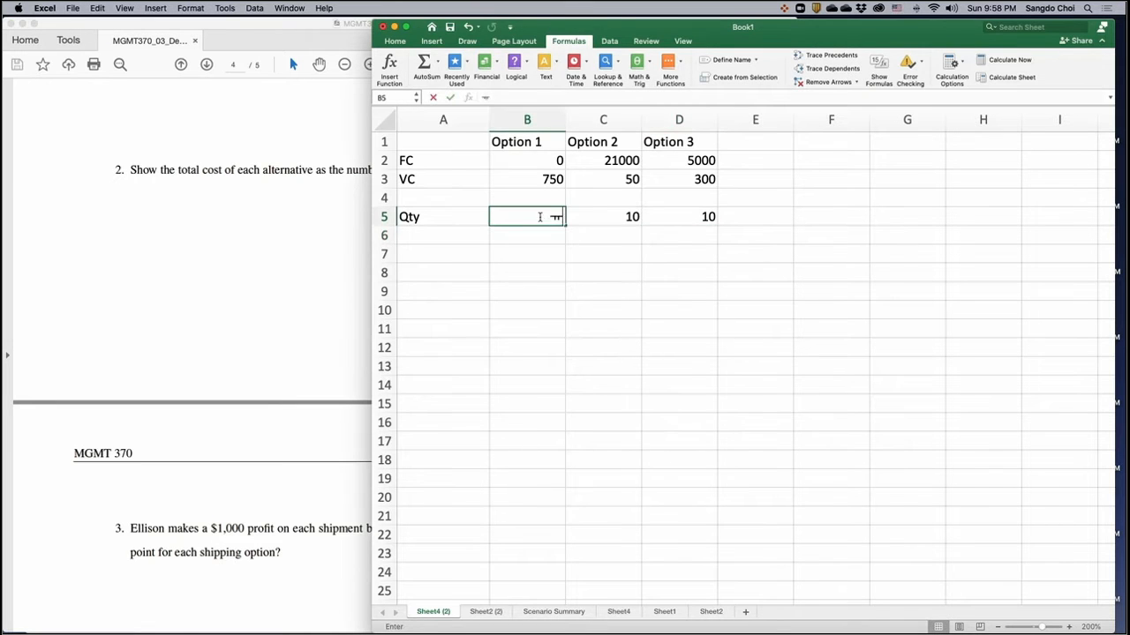
{"action": "type", "text": "5"}
{"action": "key", "text": "Tab"}
{"action": "type", "text": "=5"}
{"action": "key", "text": "Tab"}
{"action": "type", "text": "=5"}
{"action": "key", "text": "Tab"}
- Label cell A7 "TC=FC+VC*Qty" for the total cost row
{"action": "left_click", "coordinate": [448, 259]}
{"action": "type", "text": "TC"}
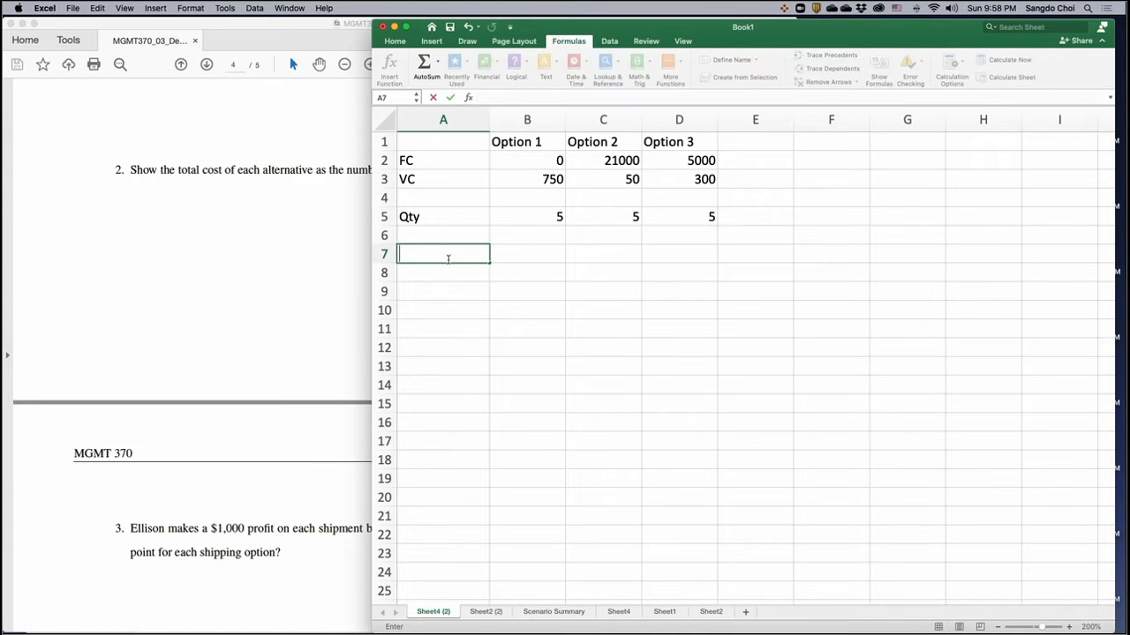
{"action": "type", "text": "=FC+VC"}
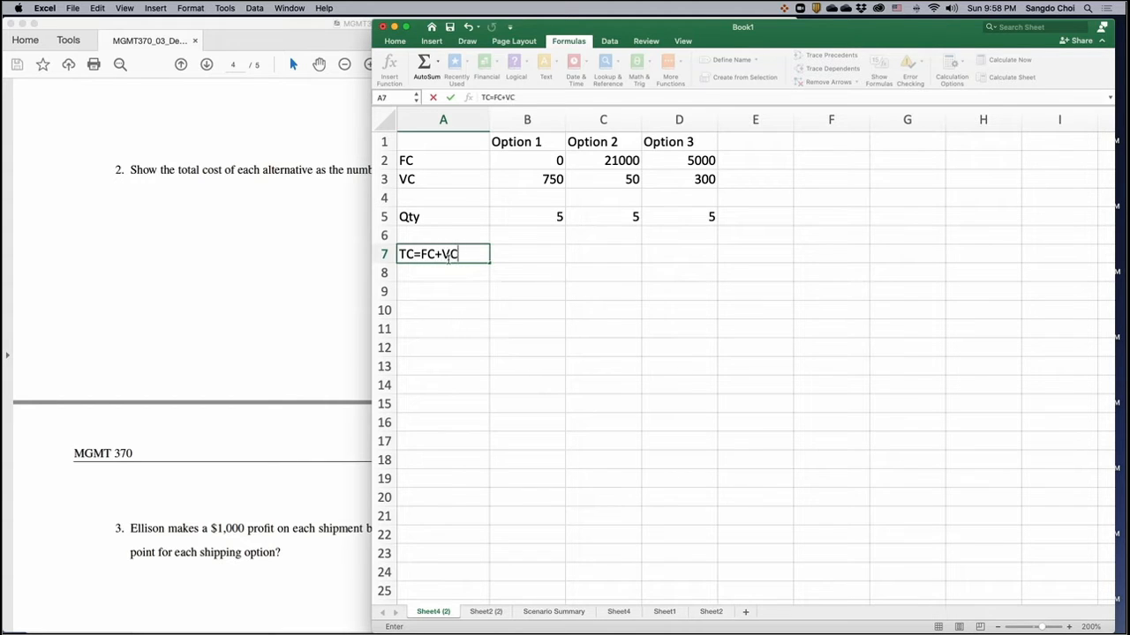
{"action": "type", "text": "*Qty"}
{"action": "key", "text": "Return"}
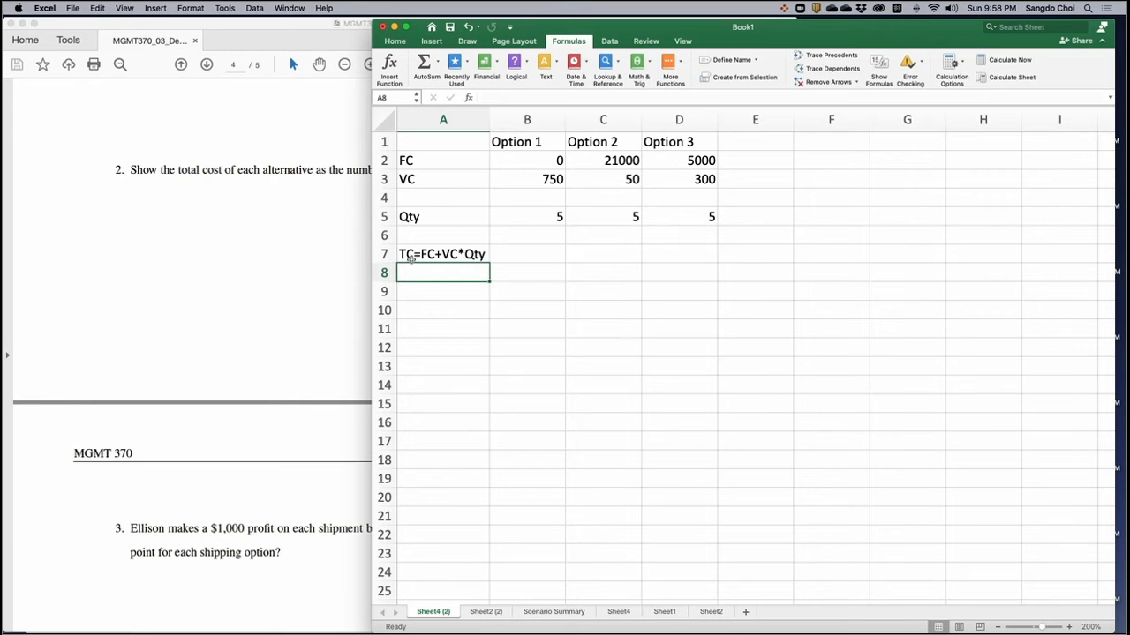
- Create range names for A2:D5 from the labels in the left column
{"action": "mouse_move", "coordinate": [456, 160]}
{"action": "left_mouse_down"}
{"action": "mouse_move", "coordinate": [650, 214]}
{"action": "mouse_move", "coordinate": [684, 211]}
{"action": "left_mouse_up"}
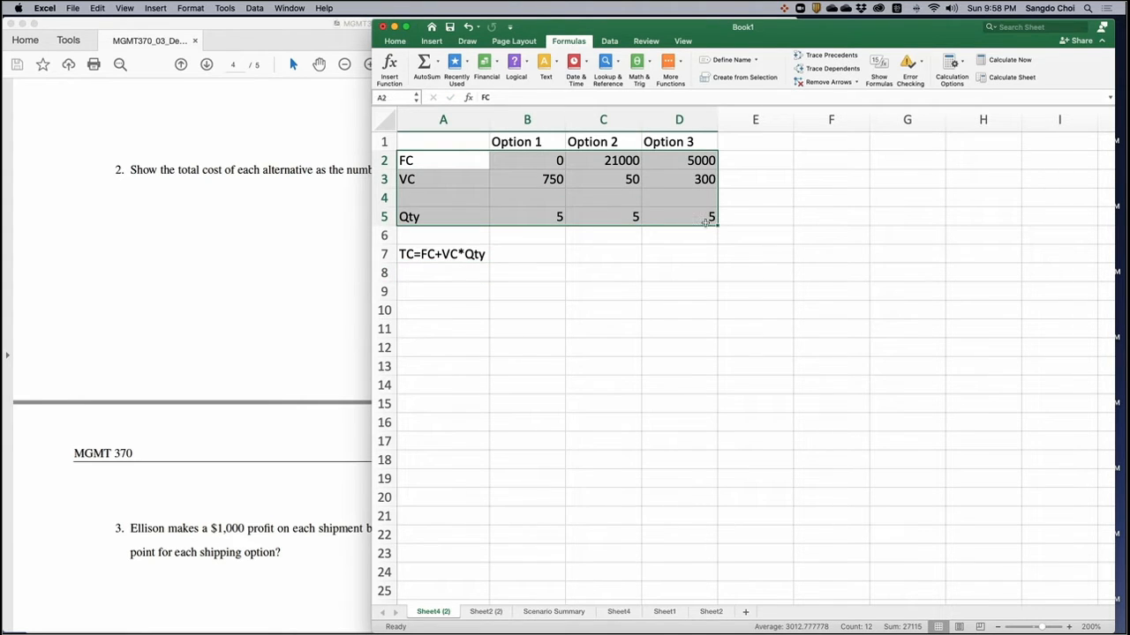
{"action": "left_click", "coordinate": [747, 77]}
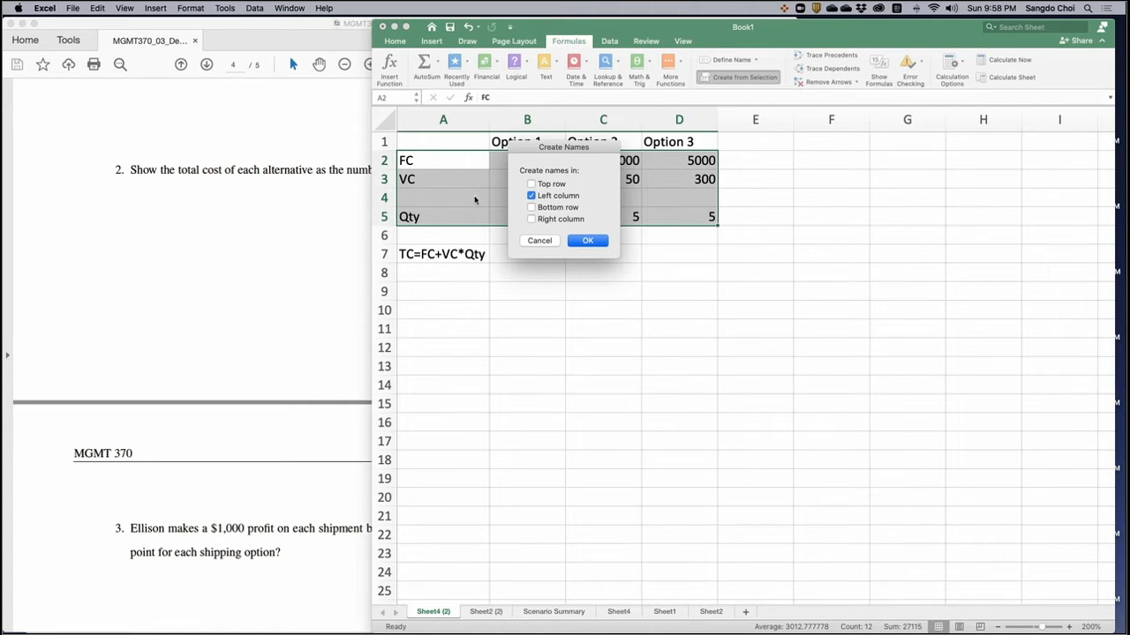
{"action": "left_click", "coordinate": [599, 243]}
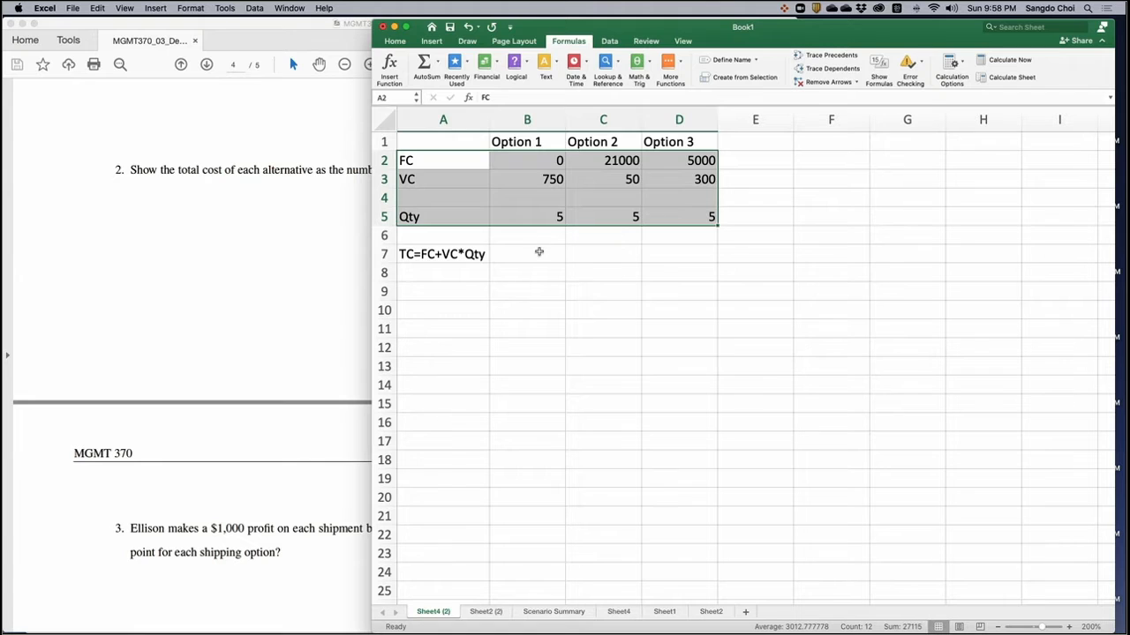
{"action": "left_click", "coordinate": [534, 253]}
{"action": "type", "text": "="}
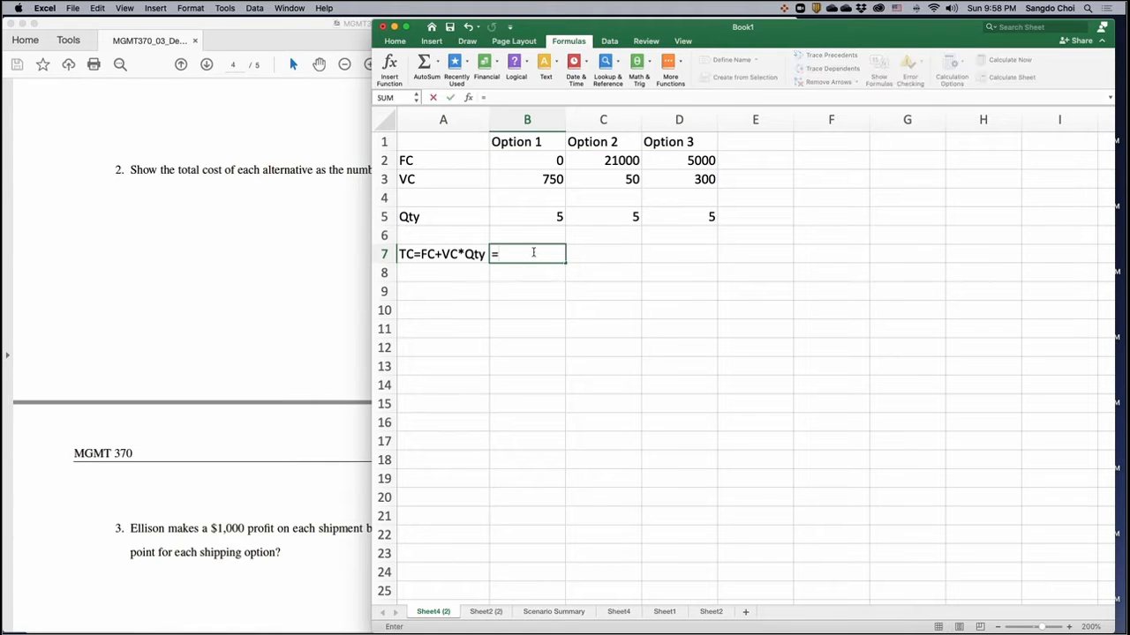
{"action": "key", "text": "Escape"}
{"action": "left_click_drag", "start_coordinate": [517, 159], "coordinate": [647, 160]}
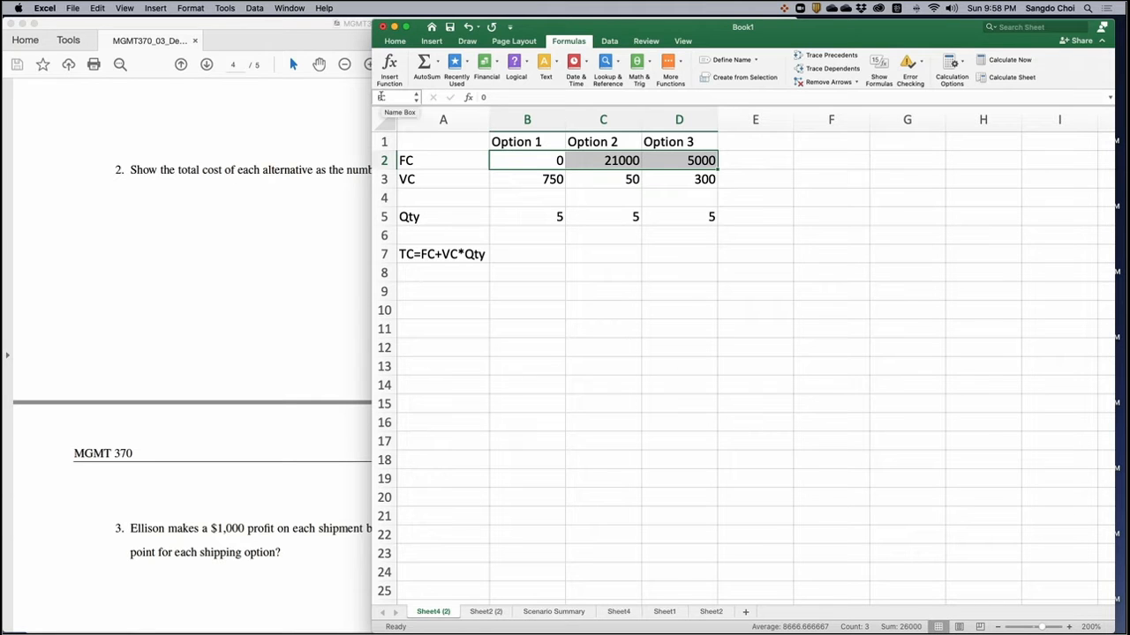
- Enter the formula =FC+Qty*VC in B7 to compute the total cost of Option 1
{"action": "left_click", "coordinate": [540, 253]}
{"action": "type", "text": "=FC"}
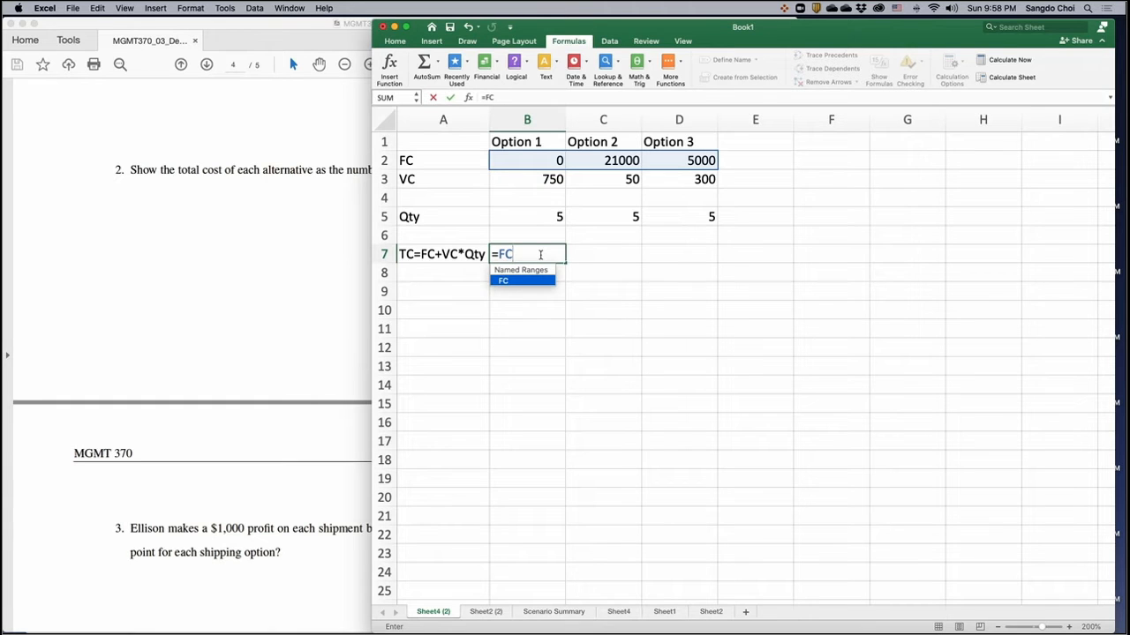
{"action": "type", "text": "+"}
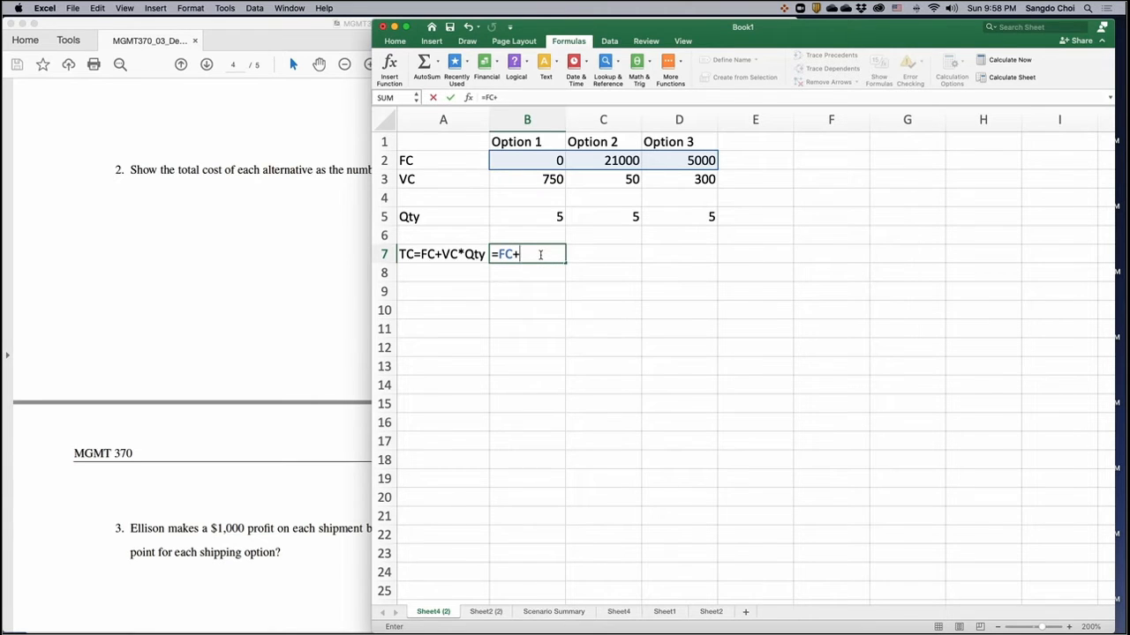
{"action": "type", "text": "Qty"}
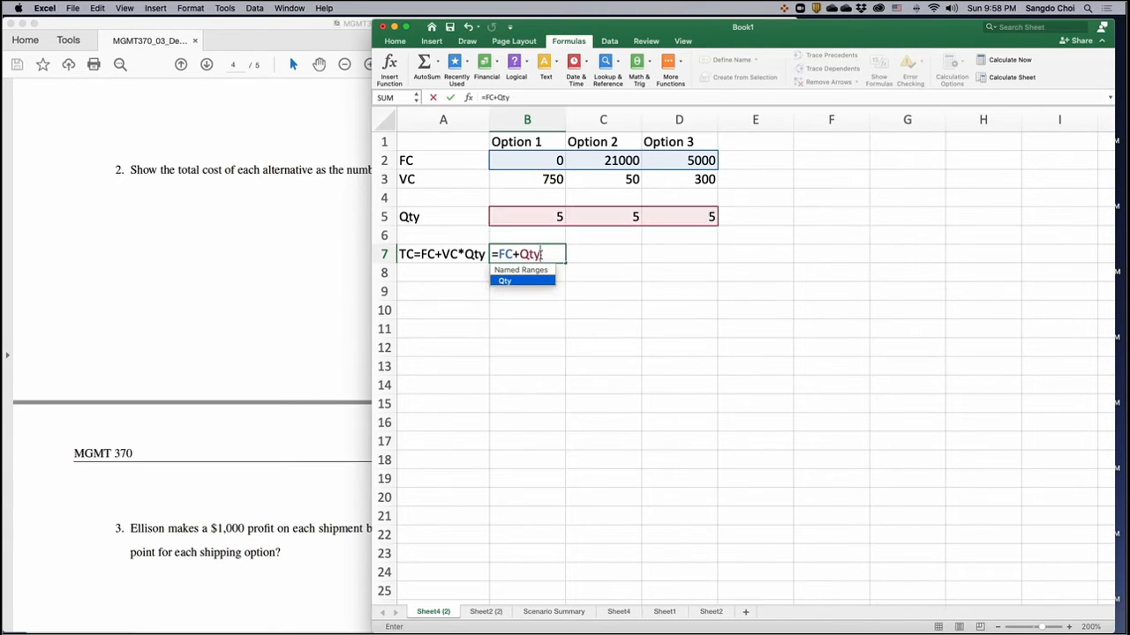
{"action": "type", "text": "*VC"}
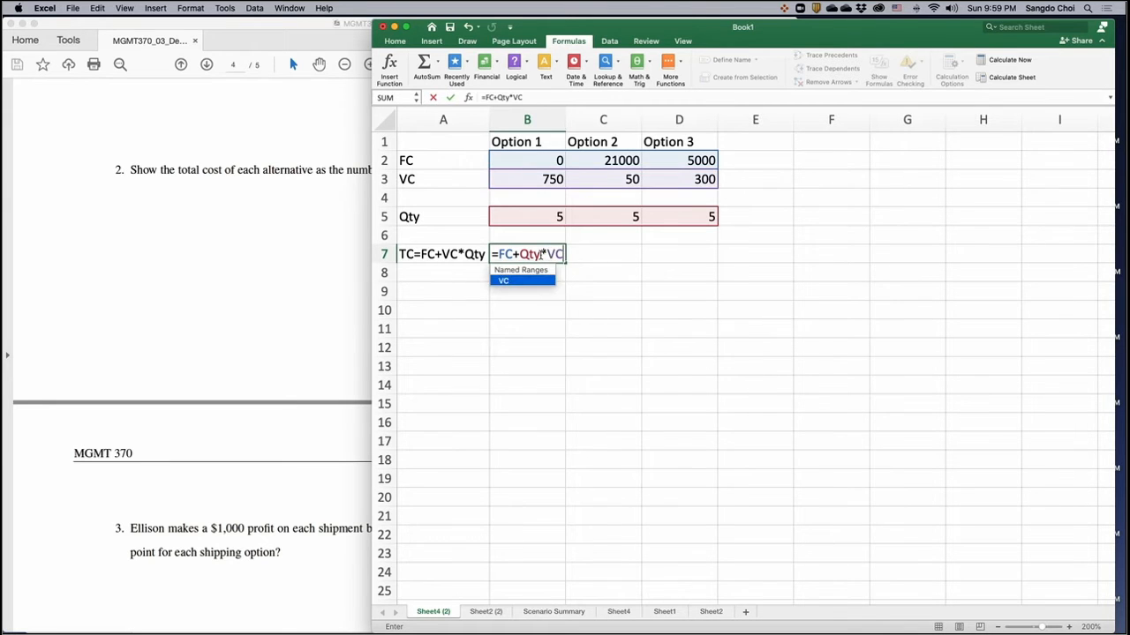
{"action": "key", "text": "Return"}
- Fill the total cost formula from B7 across to D7 for Options 2 and 3
{"action": "left_click", "coordinate": [541, 254]}
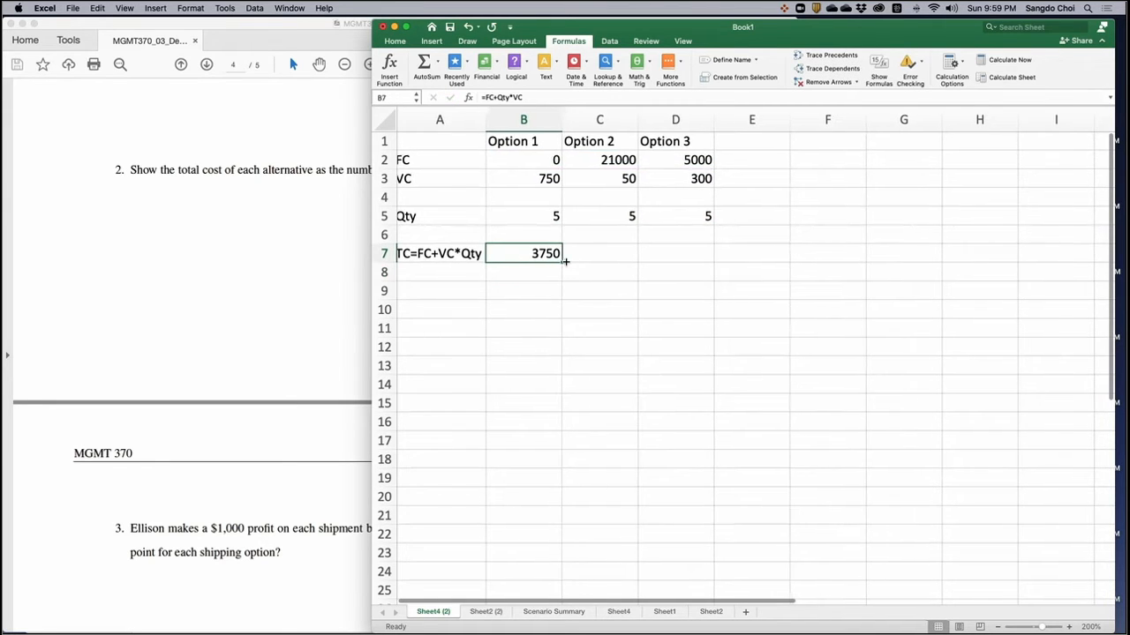
{"action": "scroll", "coordinate": [561, 263], "scroll_direction": "right", "scroll_amount": 1}
{"action": "left_click", "coordinate": [559, 265]}
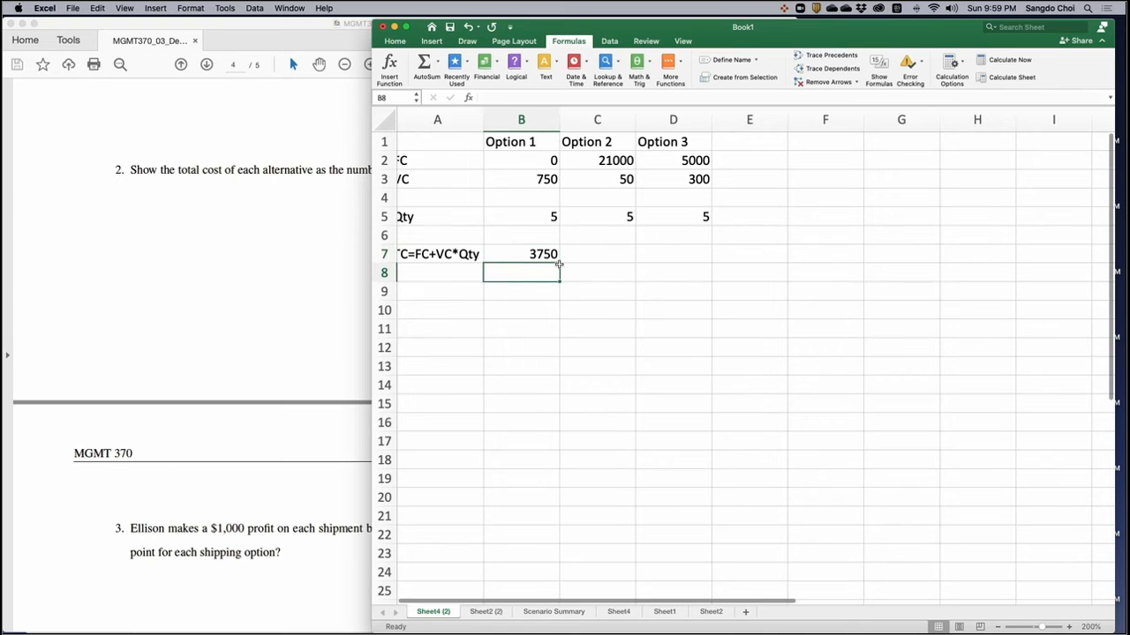
{"action": "left_click", "coordinate": [559, 261]}
{"action": "left_click_drag", "start_coordinate": [558, 261], "coordinate": [698, 256]}
{"action": "left_click", "coordinate": [625, 272]}
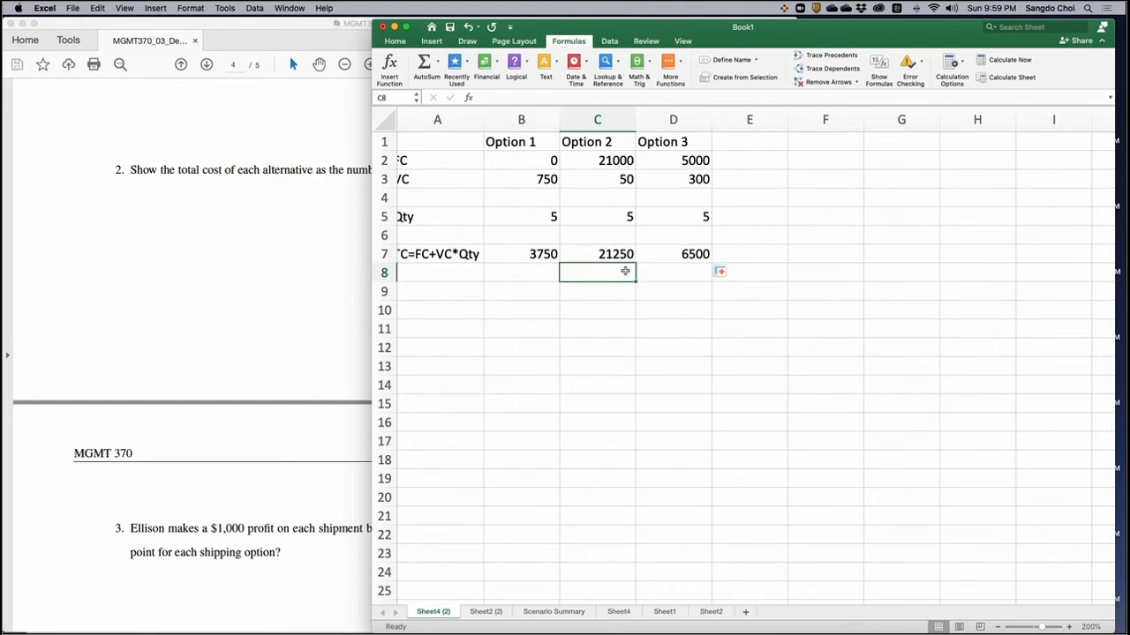
- Enter the heading "Qty" in A10 for the shipment quantity column
{"action": "scroll", "coordinate": [625, 271], "scroll_direction": "left", "scroll_amount": 1}
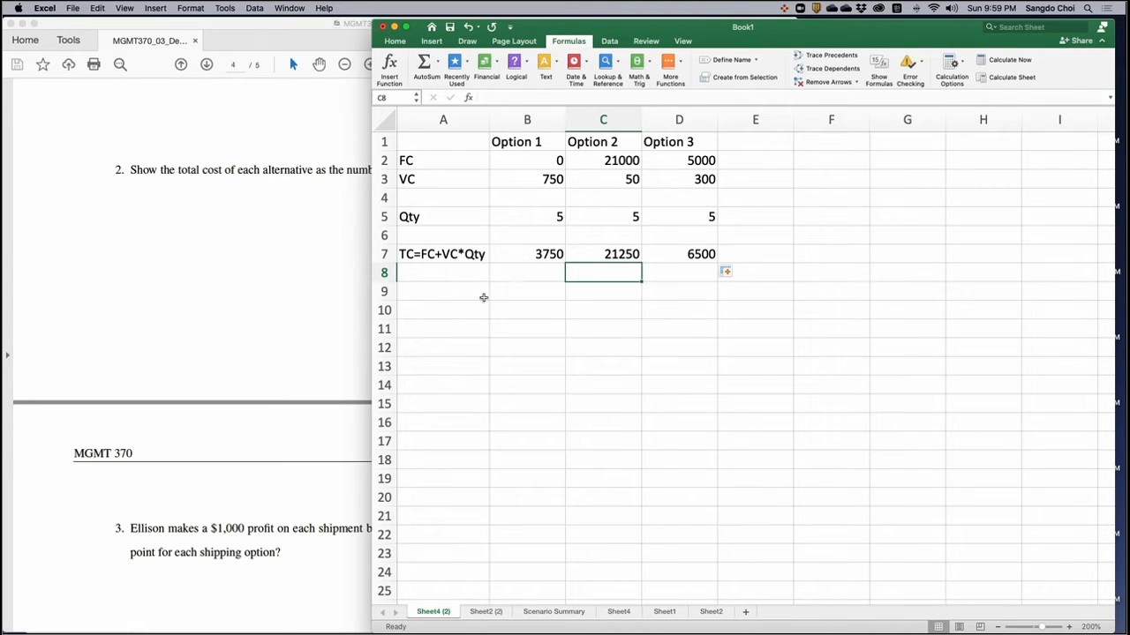
{"action": "left_click", "coordinate": [458, 310]}
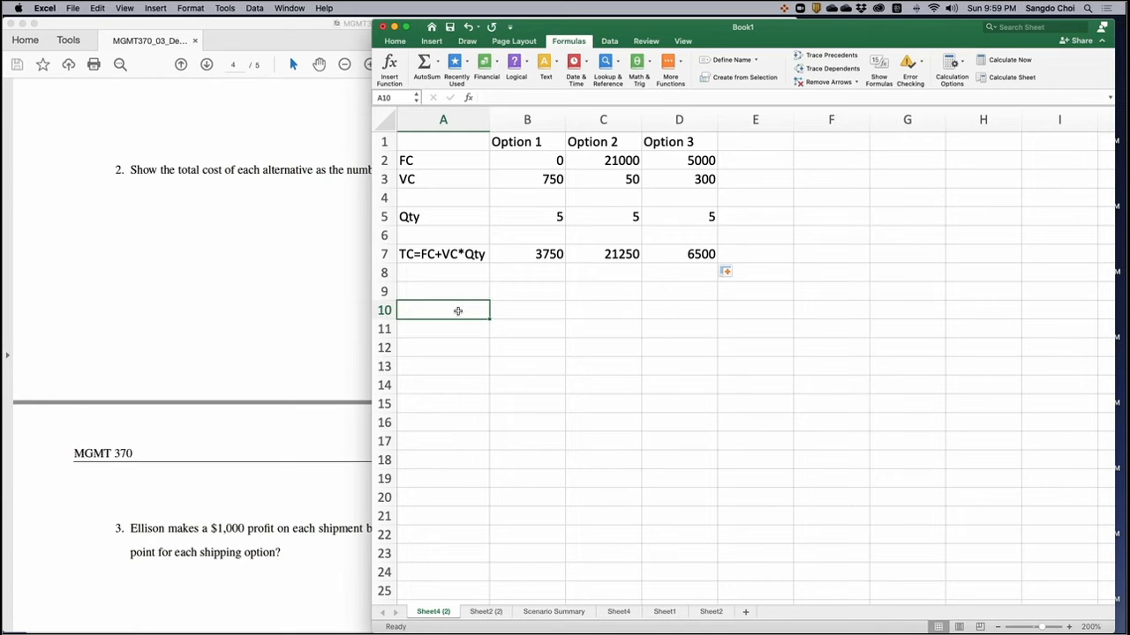
{"action": "type", "text": "ㅃㅆ"}
{"action": "key", "text": "BackSpace"}
{"action": "key", "text": "BackSpace"}
{"action": "key", "text": "ctrl+space"}
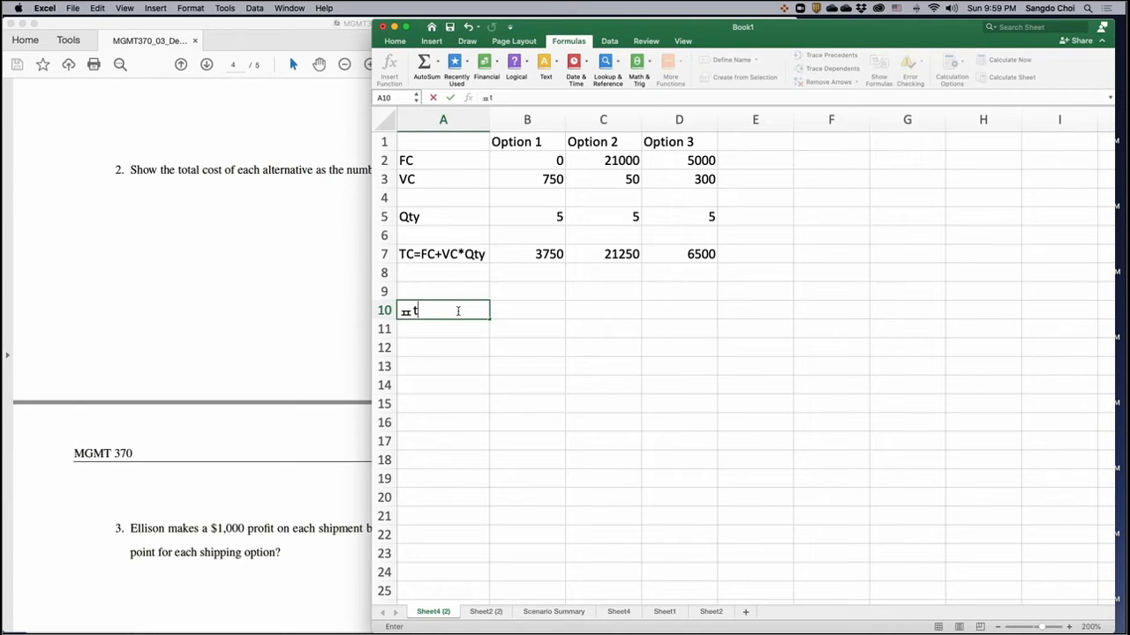
{"action": "type", "text": "QTy"}
{"action": "key", "text": "BackSpace"}
{"action": "key", "text": "BackSpace"}
{"action": "type", "text": "ty"}
{"action": "key", "text": "Return"}
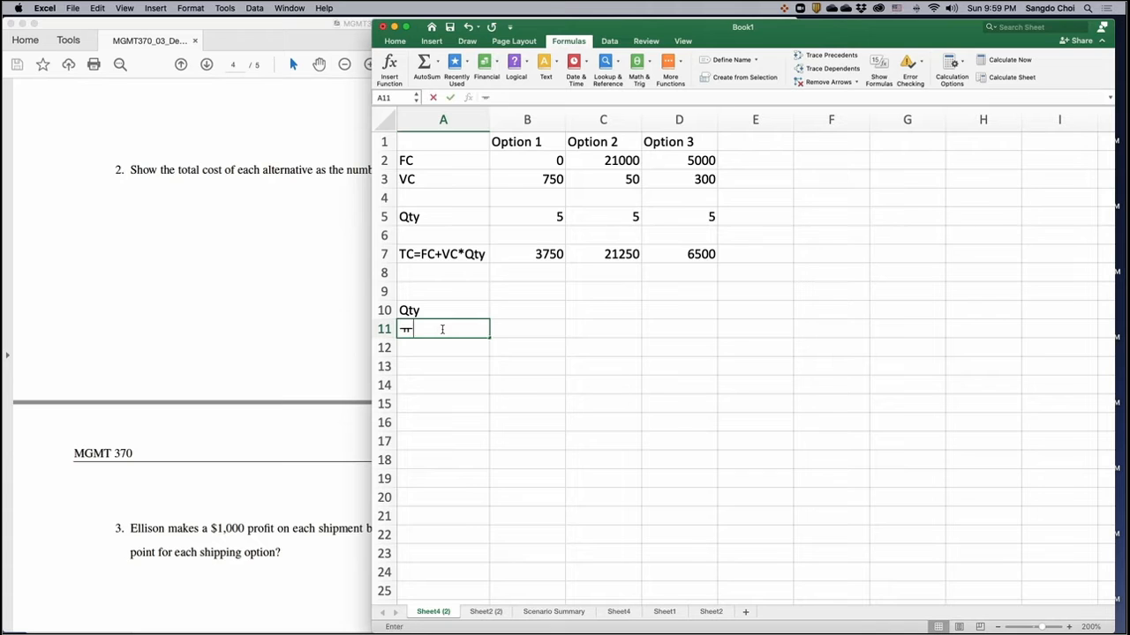
- Start the quantity series with 5 in A11 and the formula =A11+5 in A12
{"action": "type", "text": "5"}
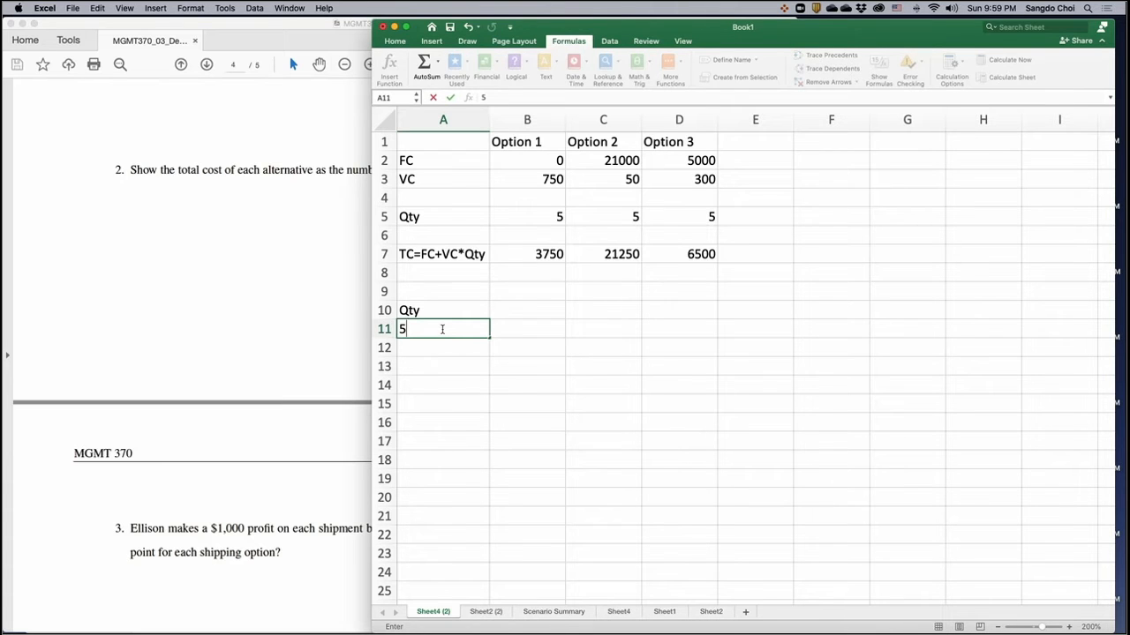
{"action": "key", "text": "Return"}
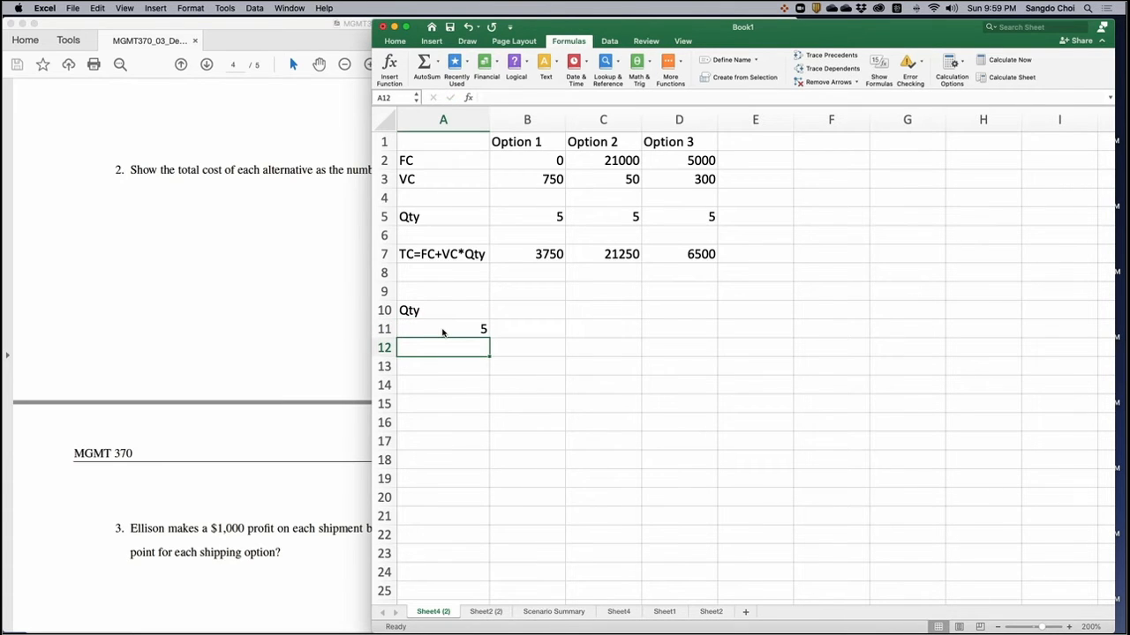
{"action": "type", "text": "="}
{"action": "left_click", "coordinate": [443, 332]}
{"action": "type", "text": "+5"}
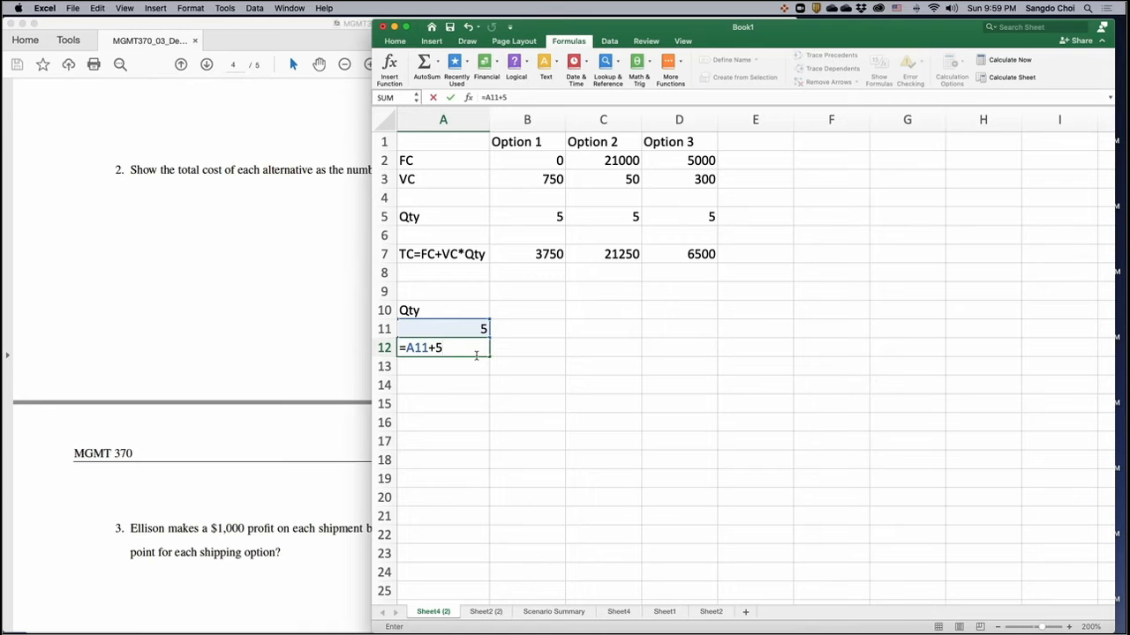
{"action": "key", "text": "Return"}
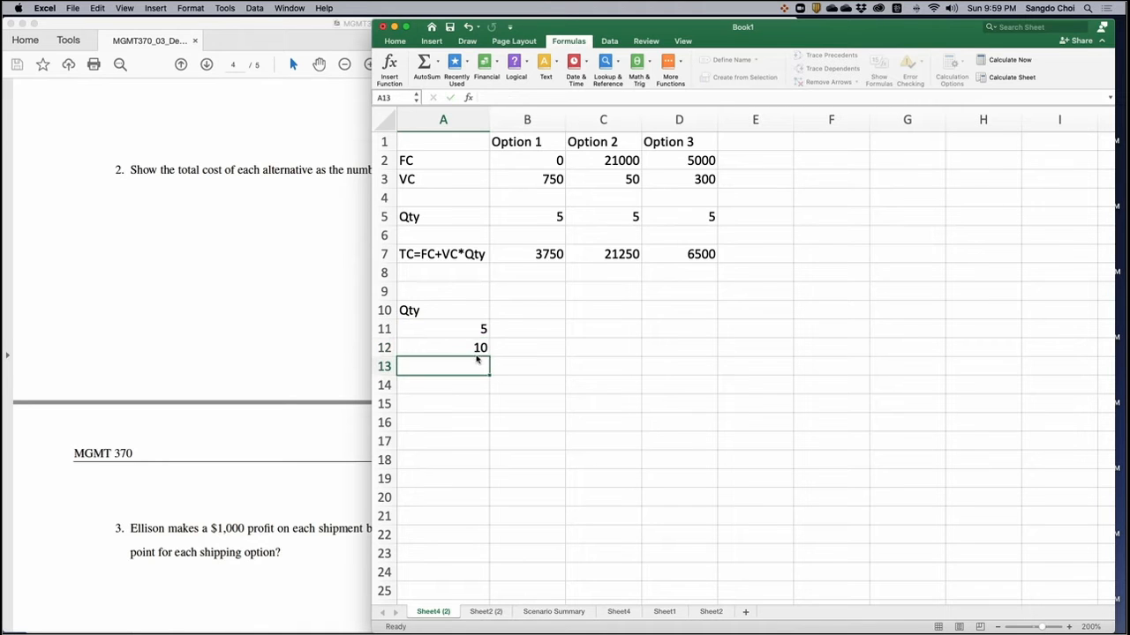
- Fill the A12 formula down column A so the quantities reach 100 in A30, and delete the extra values below it
{"action": "left_click", "coordinate": [480, 350]}
{"action": "left_click_drag", "start_coordinate": [489, 354], "coordinate": [489, 596]}
{"action": "left_click_drag", "start_coordinate": [469, 276], "coordinate": [459, 453]}
{"action": "key", "text": "Delete"}
{"action": "scroll", "coordinate": [497, 422], "scroll_direction": "up", "scroll_amount": 10}
{"action": "scroll", "coordinate": [497, 421], "scroll_direction": "up", "scroll_amount": 2}
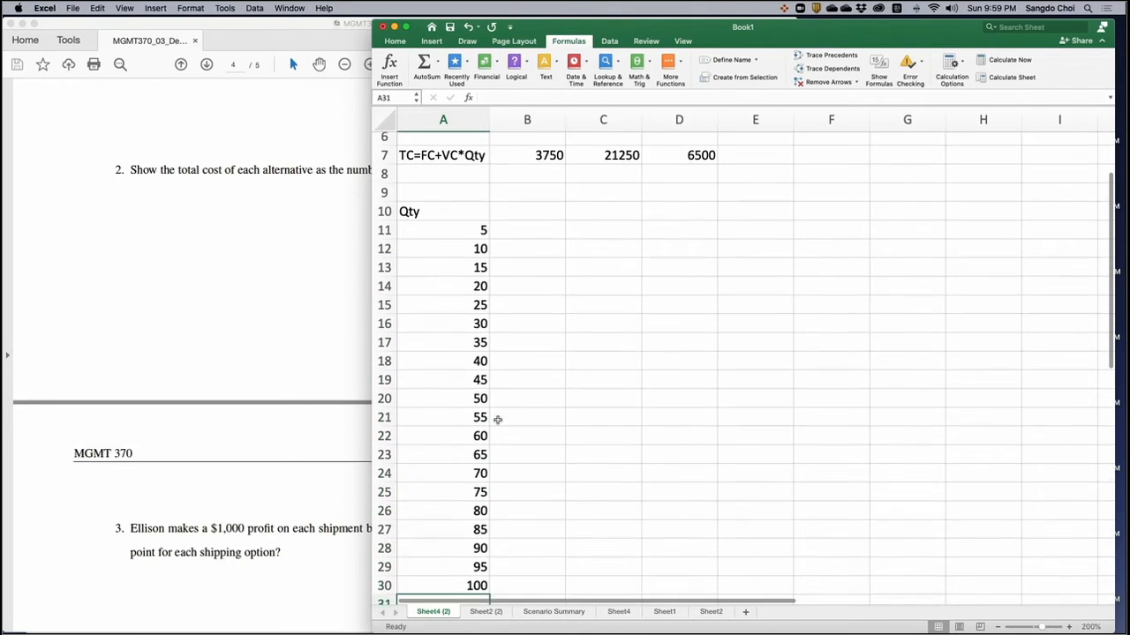
- Link B10 to Option 1's total cost with the formula =B7
{"action": "left_click", "coordinate": [508, 219]}
{"action": "scroll", "coordinate": [528, 249], "scroll_direction": "up", "scroll_amount": 5}
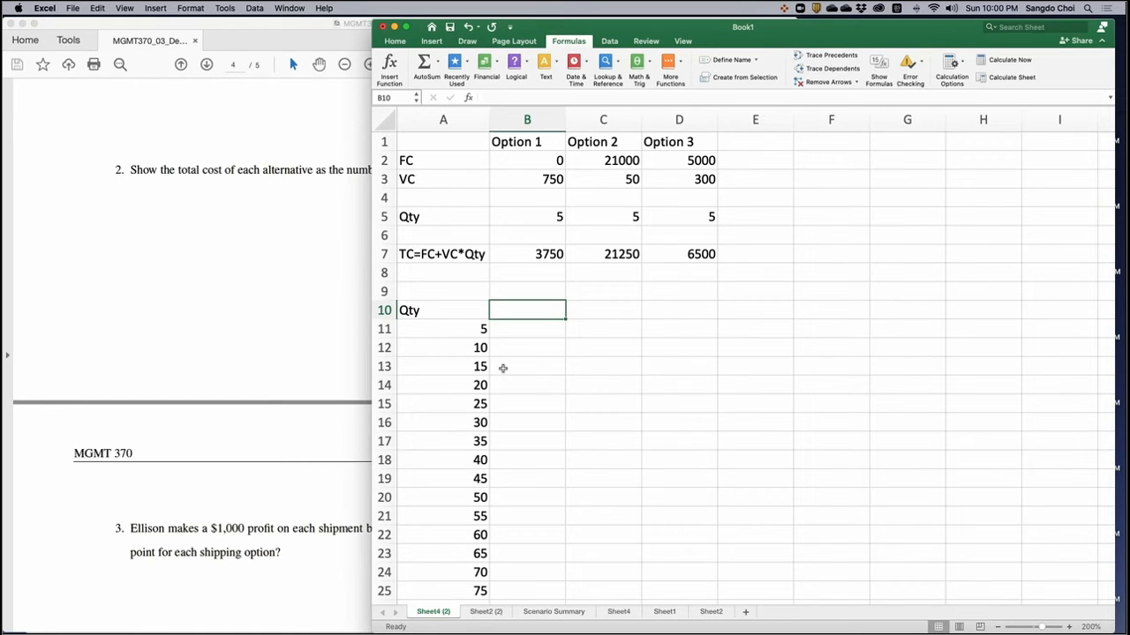
{"action": "type", "text": "="}
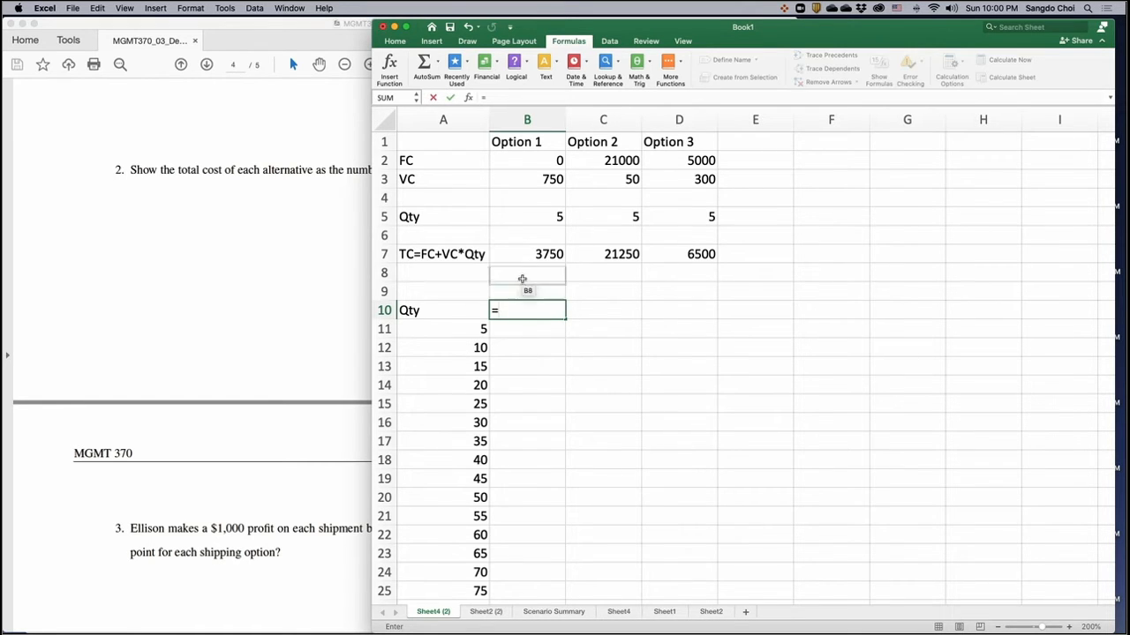
{"action": "left_click", "coordinate": [522, 254]}
{"action": "key", "text": "Return"}
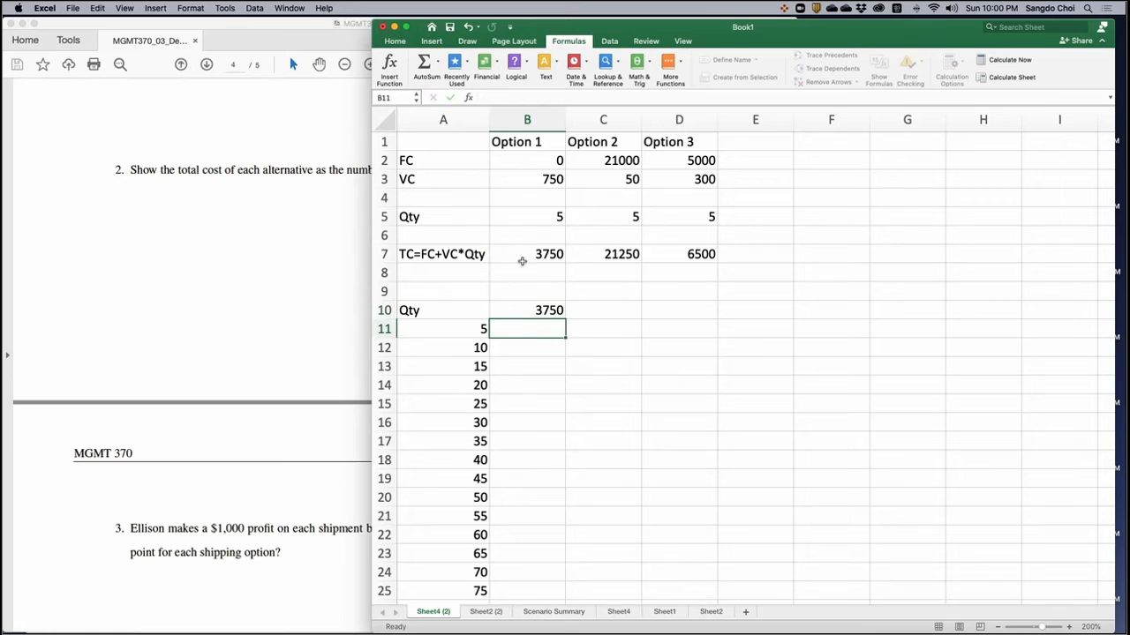
- Examine the reference in B10 and the Option 1 total cost formula in B7
{"action": "left_click", "coordinate": [529, 306]}
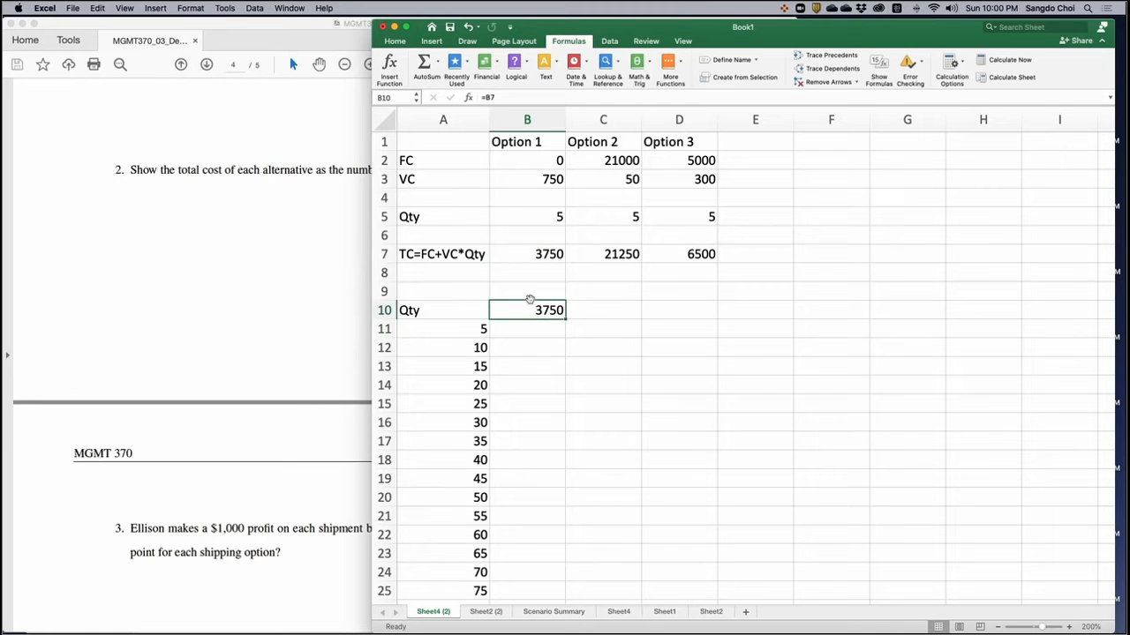
{"action": "left_click", "coordinate": [530, 253]}
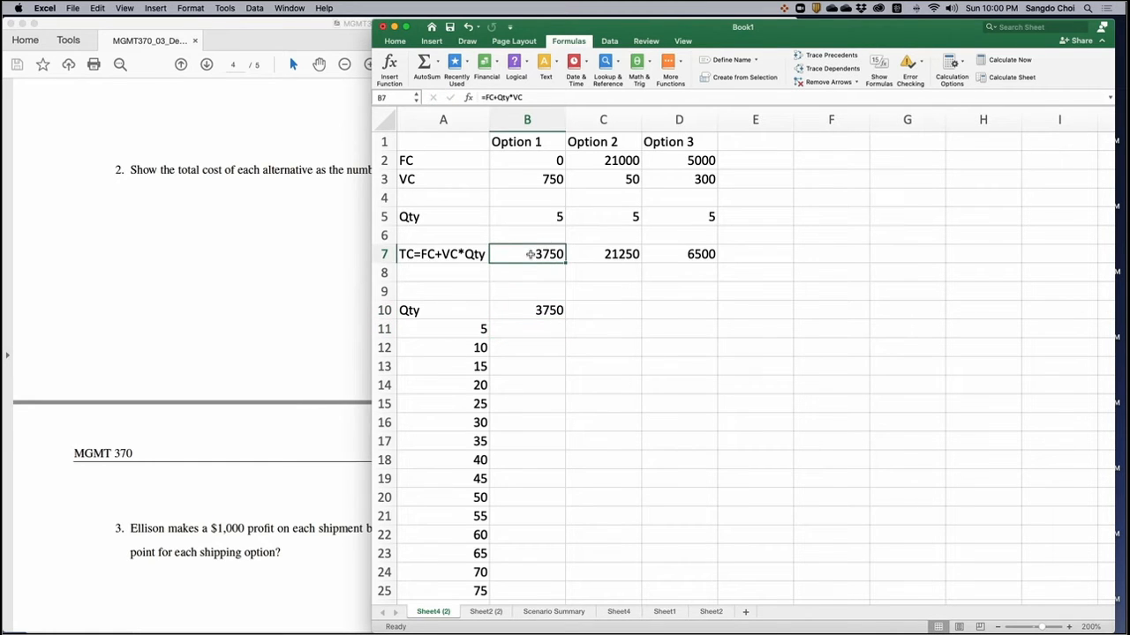
{"action": "double_click", "coordinate": [529, 253]}
{"action": "left_click", "coordinate": [528, 309]}
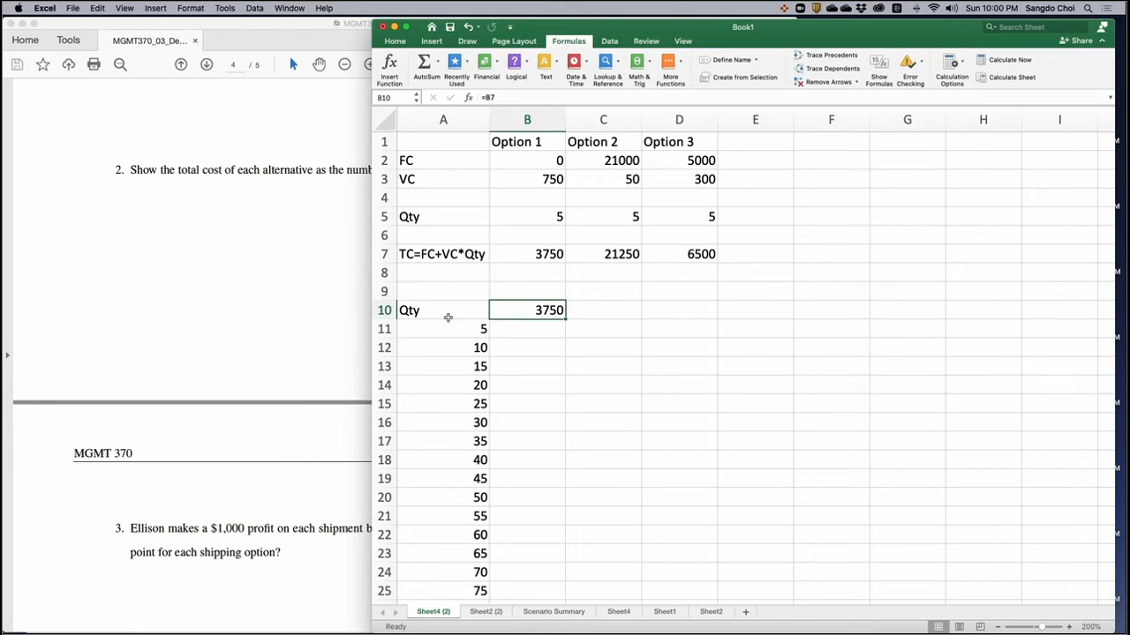
{"action": "double_click", "coordinate": [525, 310]}
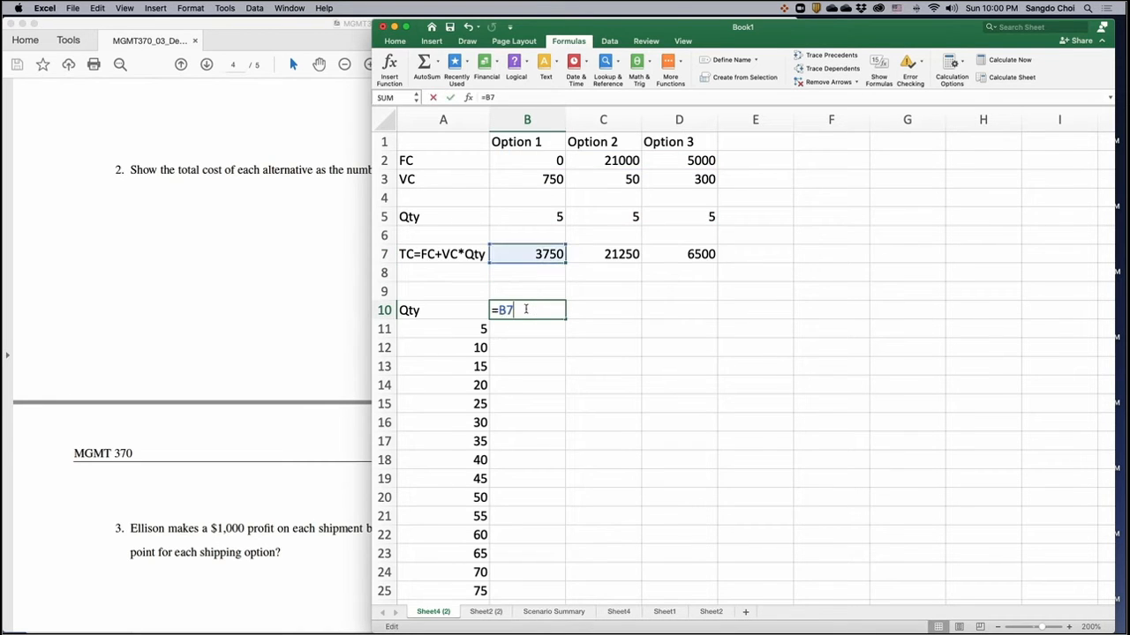
{"action": "key", "text": "Return"}
{"action": "key", "text": "Return"}
{"action": "left_click", "coordinate": [530, 308]}
- Create a what-if data table over A10:B30 for Option 1, using B5 as the column input cell
{"action": "left_click_drag", "start_coordinate": [454, 310], "coordinate": [516, 311]}
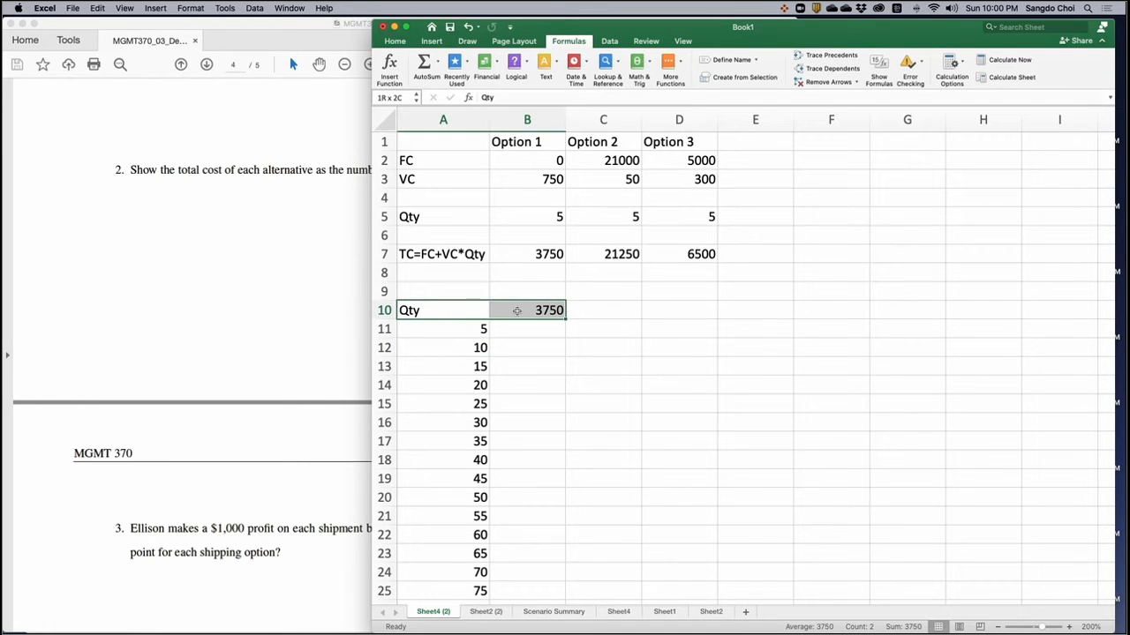
{"action": "left_click_drag", "start_coordinate": [518, 313], "coordinate": [525, 573]}
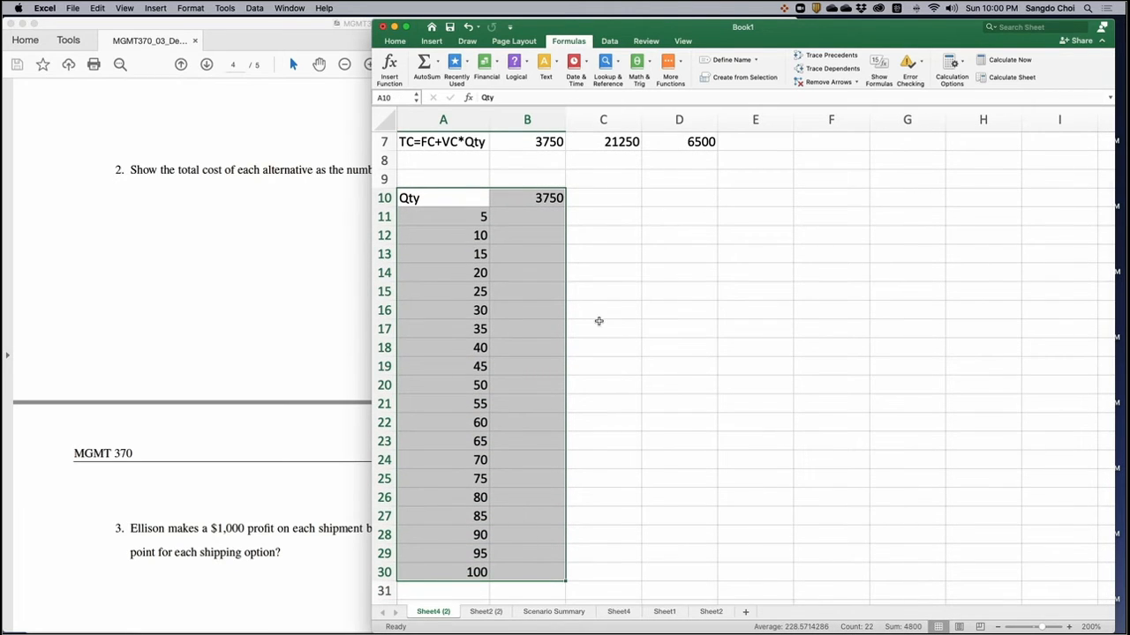
{"action": "scroll", "coordinate": [598, 321], "scroll_direction": "up", "scroll_amount": 1}
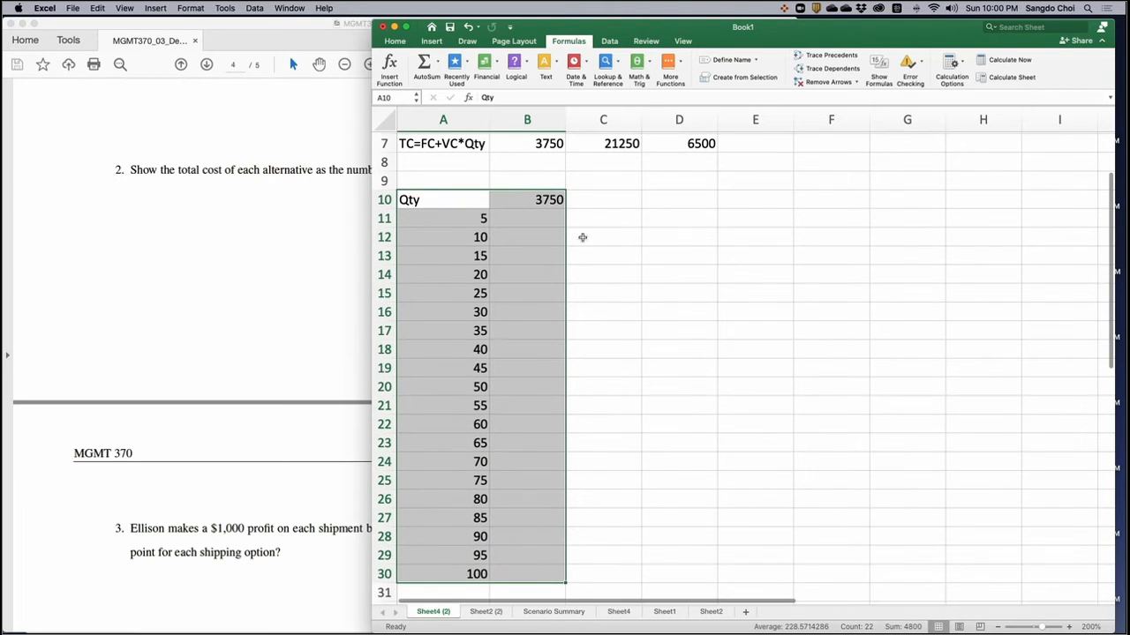
{"action": "left_click", "coordinate": [610, 42]}
{"action": "left_click", "coordinate": [886, 72]}
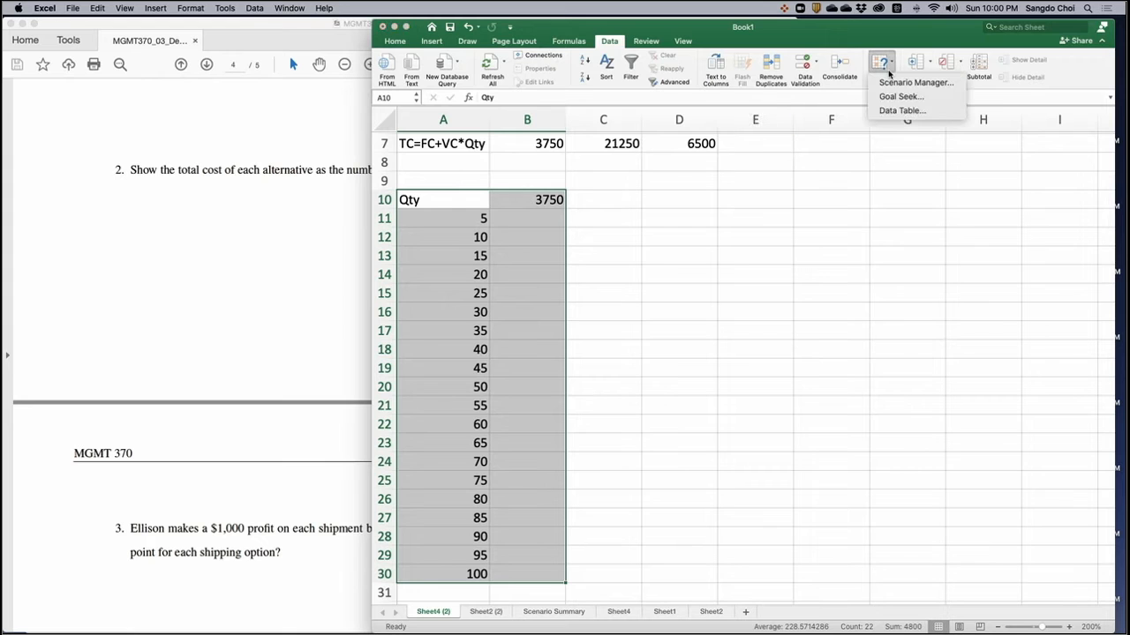
{"action": "left_click", "coordinate": [899, 110]}
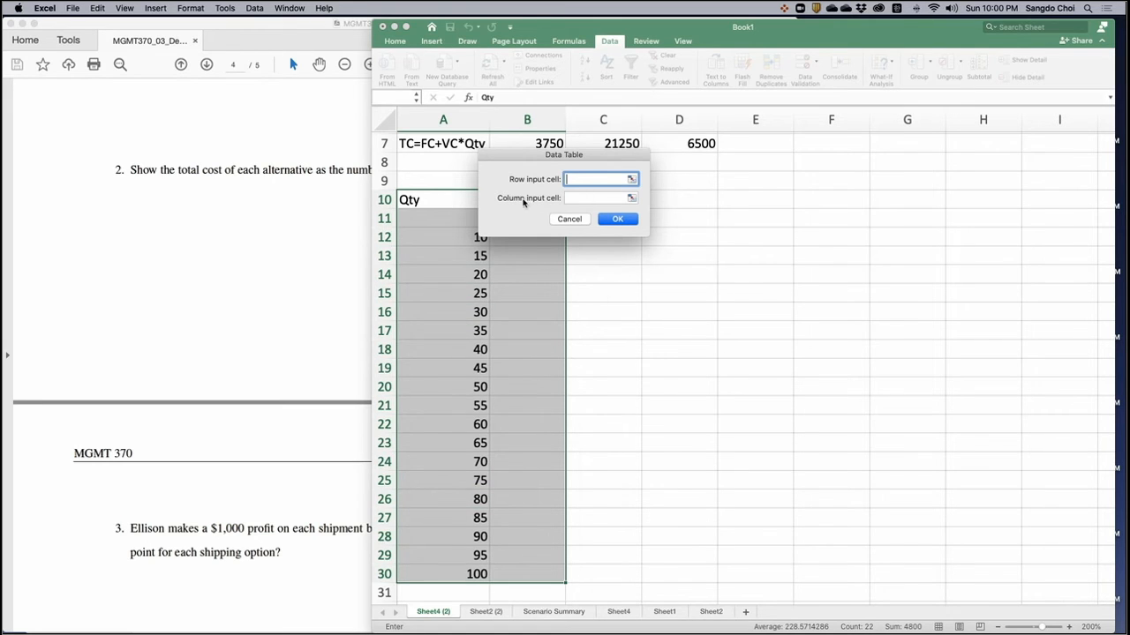
{"action": "left_click", "coordinate": [586, 199]}
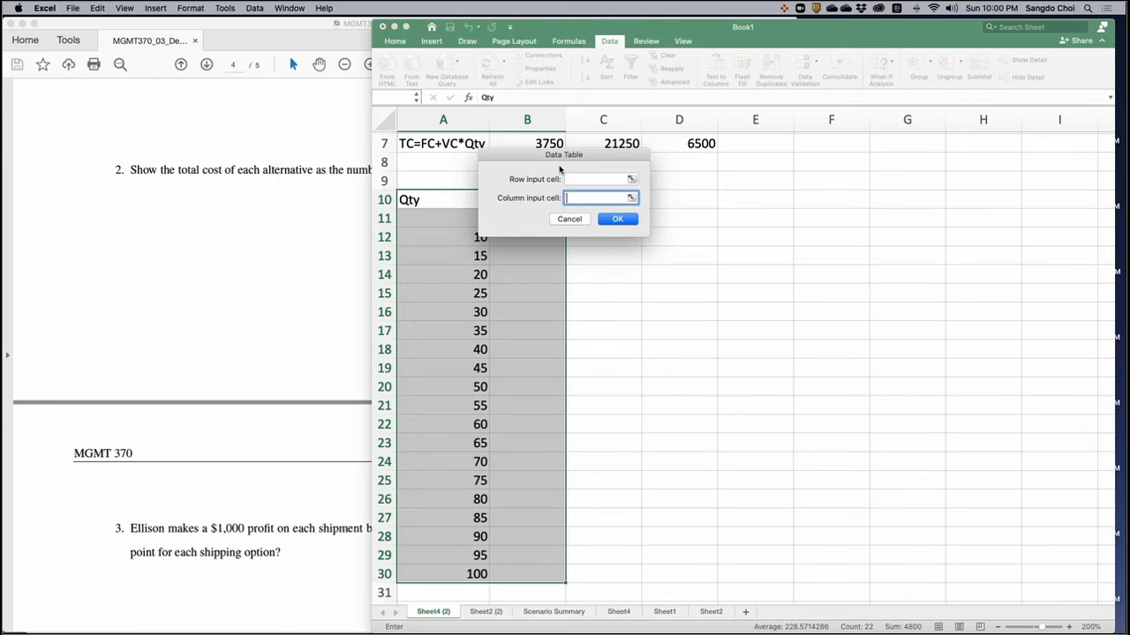
{"action": "left_click_drag", "start_coordinate": [547, 157], "coordinate": [681, 163]}
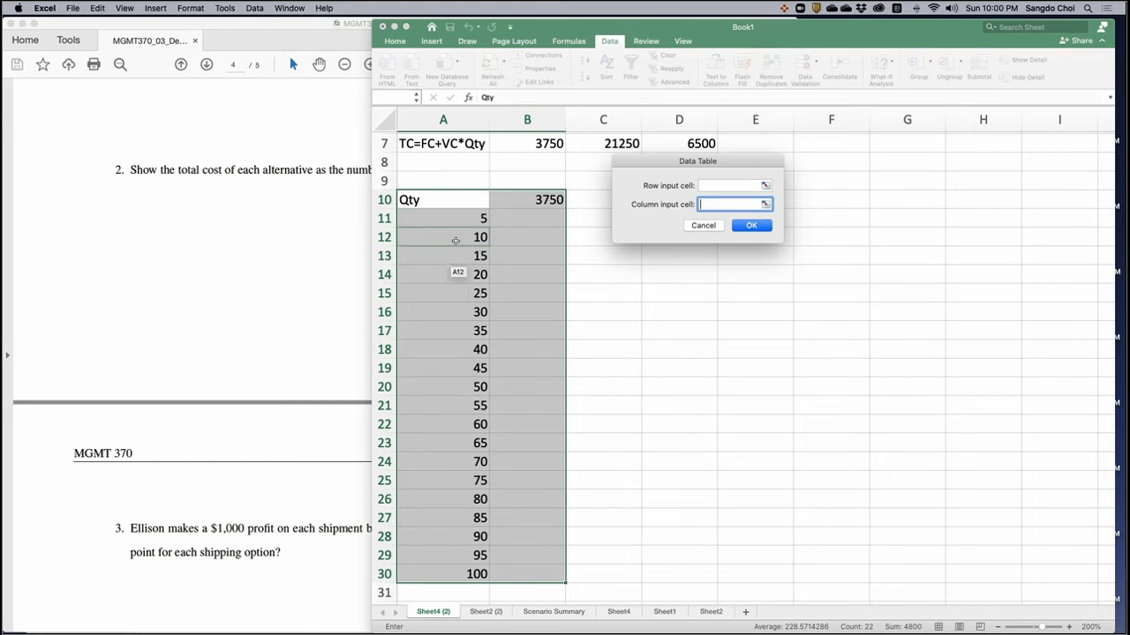
{"action": "scroll", "coordinate": [466, 312], "scroll_direction": "up", "scroll_amount": 3}
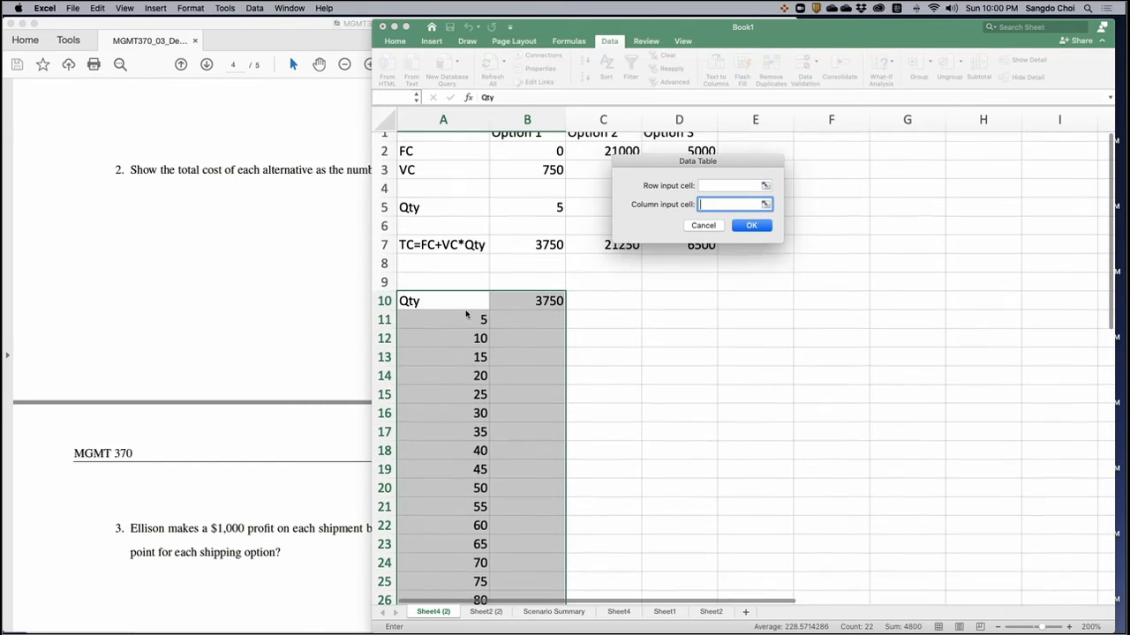
{"action": "left_click", "coordinate": [533, 218]}
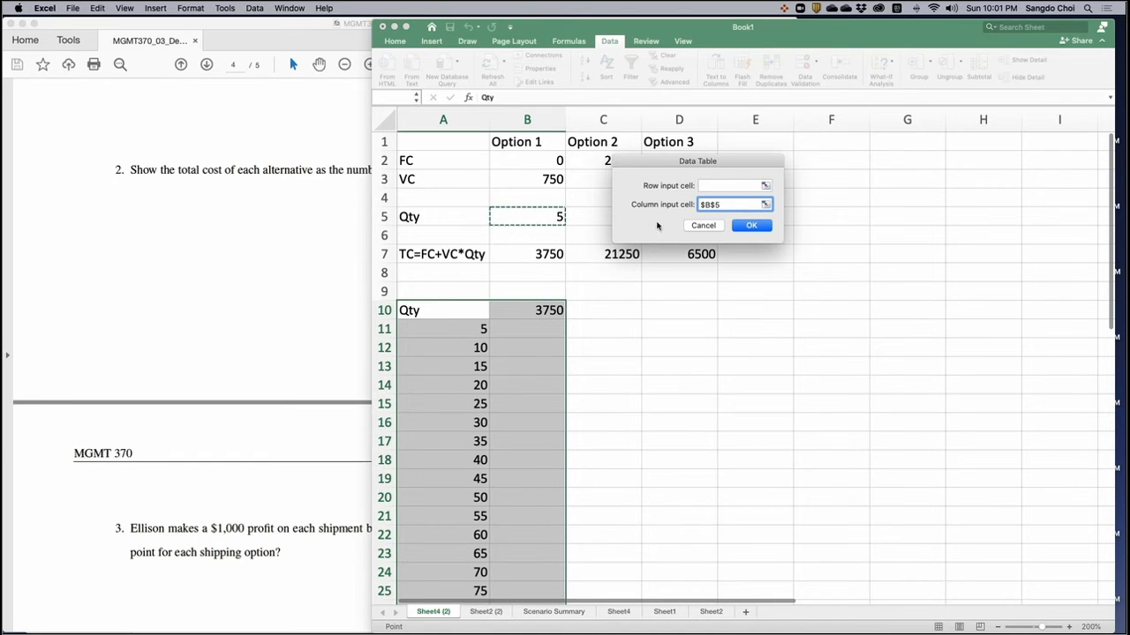
{"action": "left_click", "coordinate": [759, 225]}
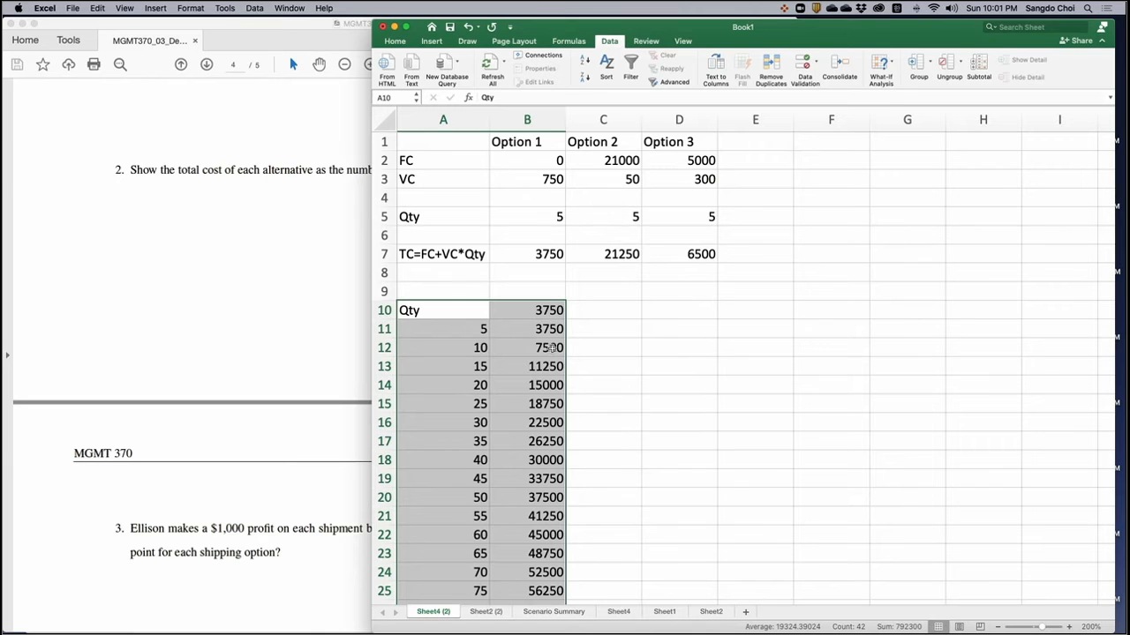
- Copy the quantity column A10:A30, including its Qty heading, to D10 for Option 2
{"action": "left_click", "coordinate": [647, 311]}
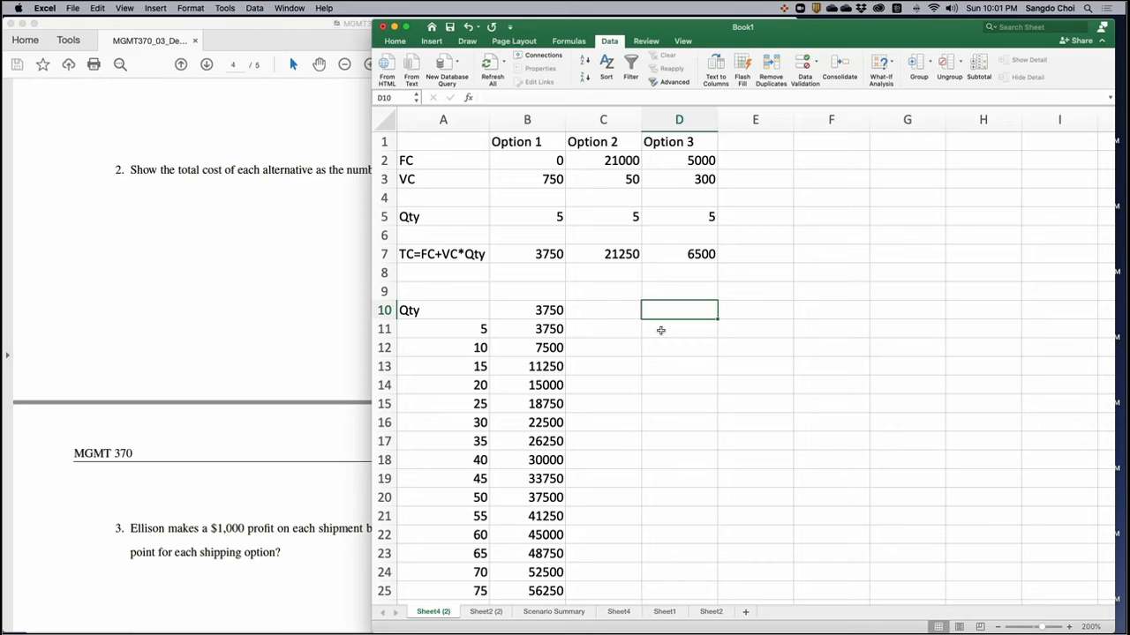
{"action": "left_click_drag", "start_coordinate": [468, 318], "coordinate": [441, 535]}
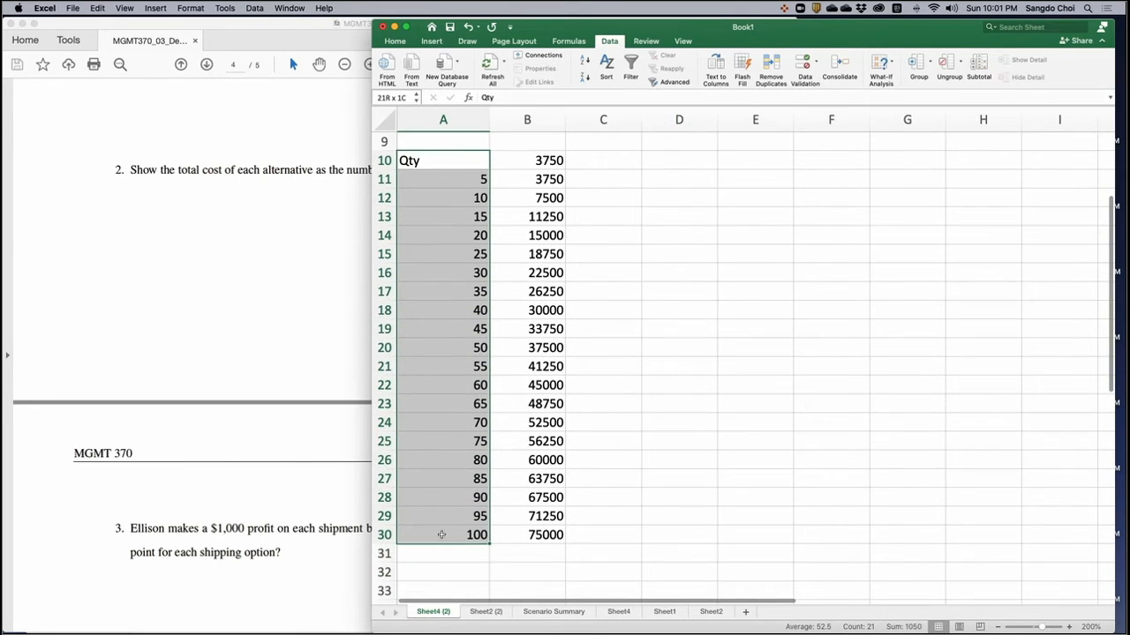
{"action": "key", "text": "super+c"}
{"action": "scroll", "coordinate": [615, 550], "scroll_direction": "up", "scroll_amount": 5}
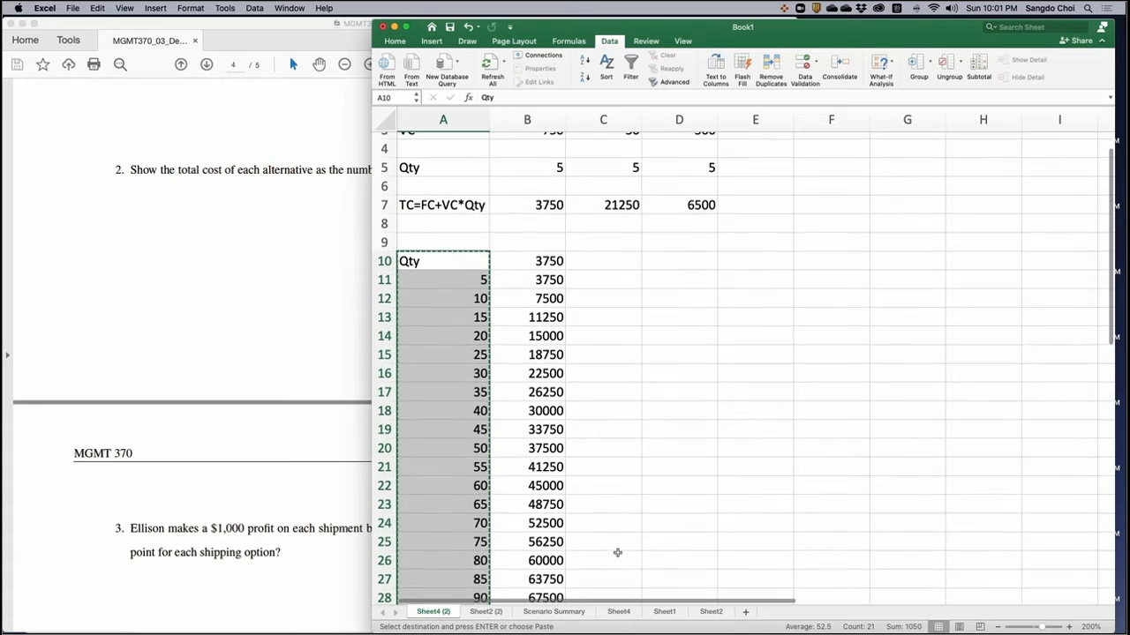
{"action": "left_click", "coordinate": [690, 279]}
{"action": "key", "text": "super+v"}
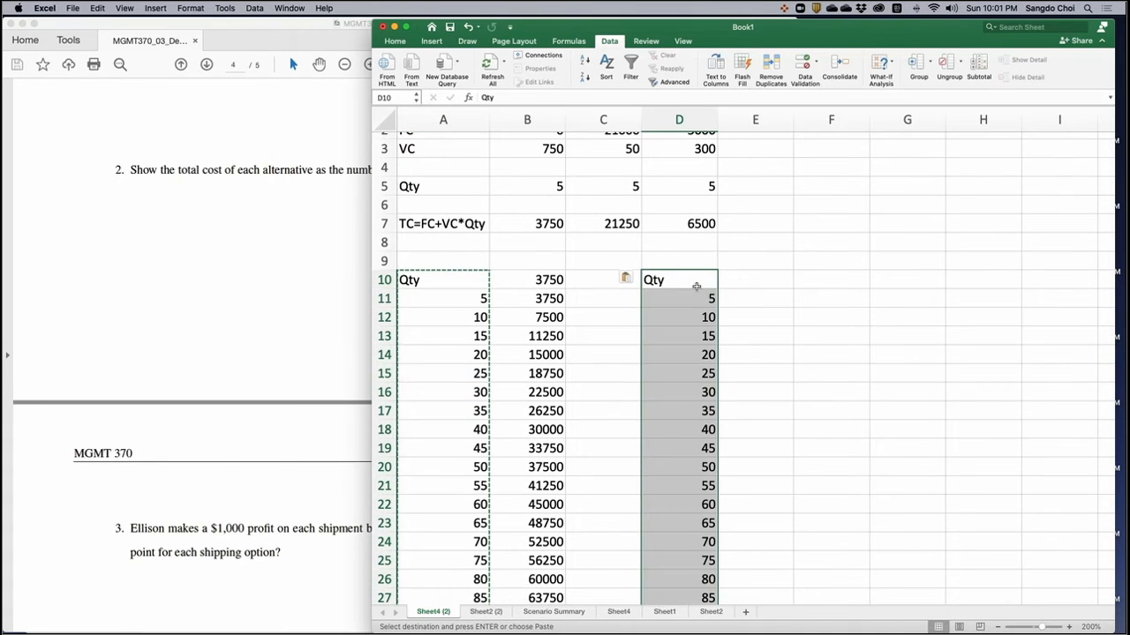
- Link E10 to Option 2's total cost with the formula =C7
{"action": "left_click", "coordinate": [754, 281]}
{"action": "type", "text": "="}
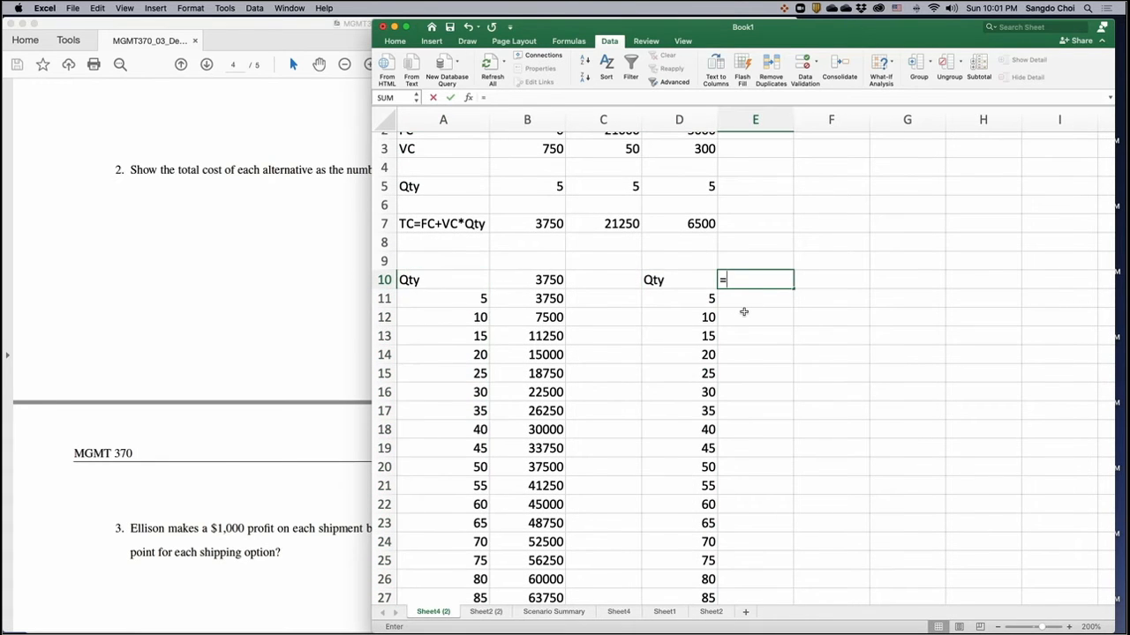
{"action": "left_click", "coordinate": [615, 224]}
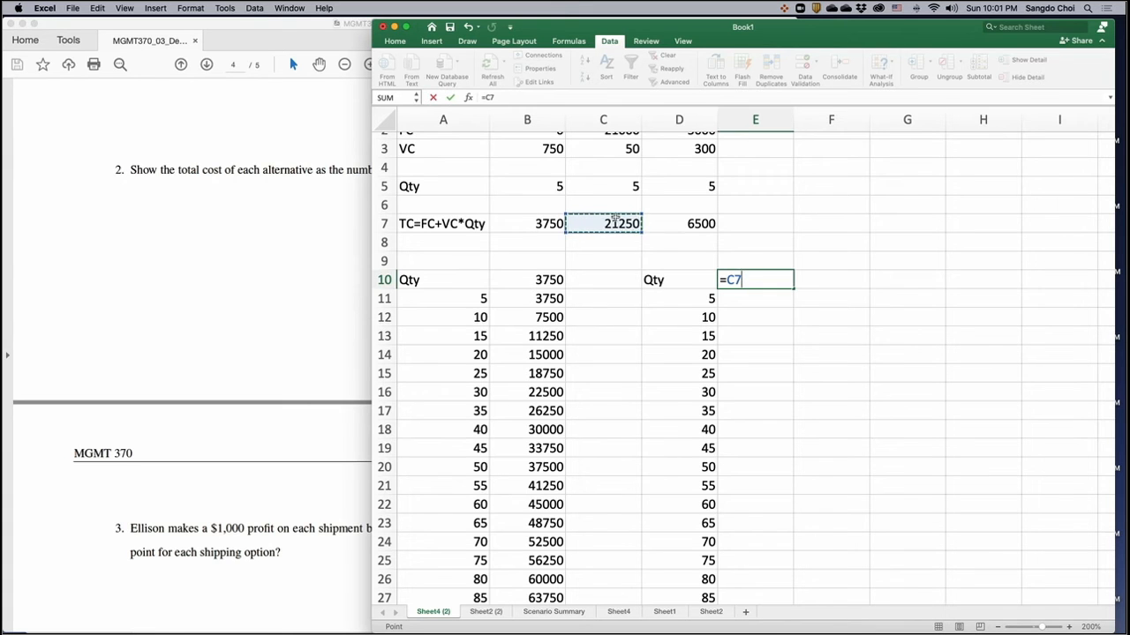
{"action": "key", "text": "Return"}
- Create a what-if data table over D10:E30 for Option 2, using C5 as the column input cell
{"action": "left_click_drag", "start_coordinate": [701, 278], "coordinate": [764, 593]}
{"action": "scroll", "coordinate": [774, 273], "scroll_direction": "up", "scroll_amount": 5}
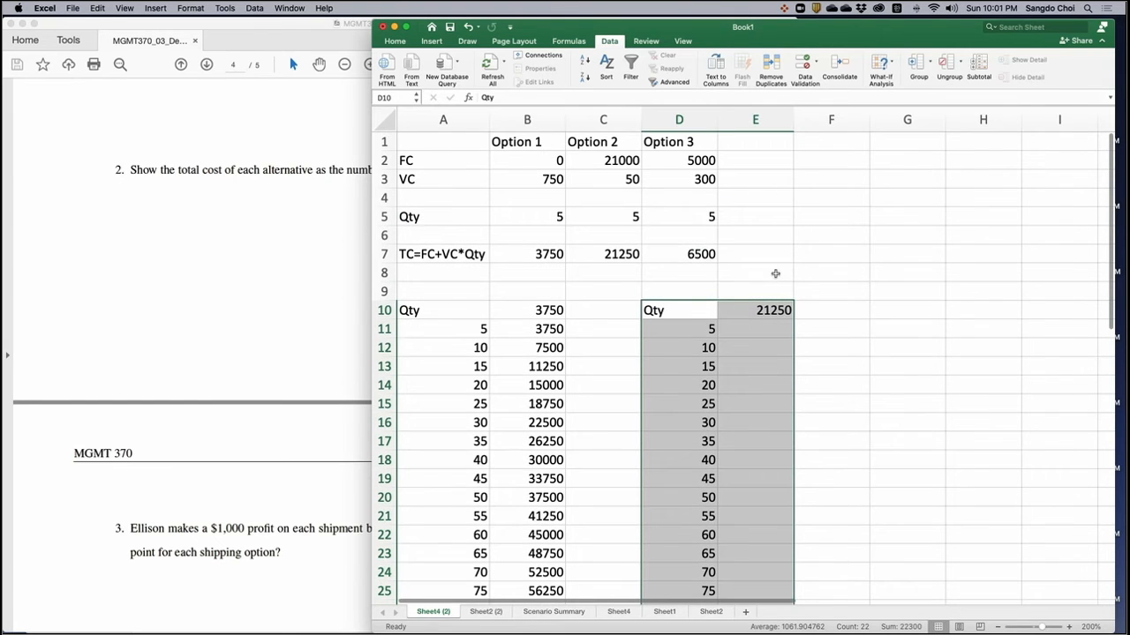
{"action": "left_click", "coordinate": [883, 70]}
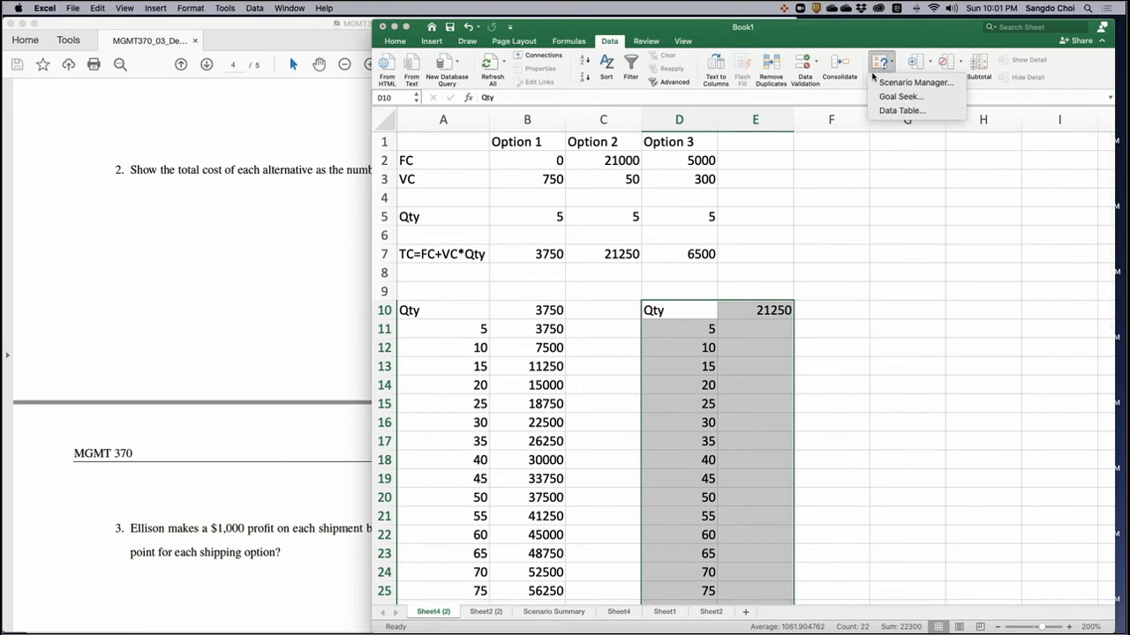
{"action": "left_click", "coordinate": [902, 110]}
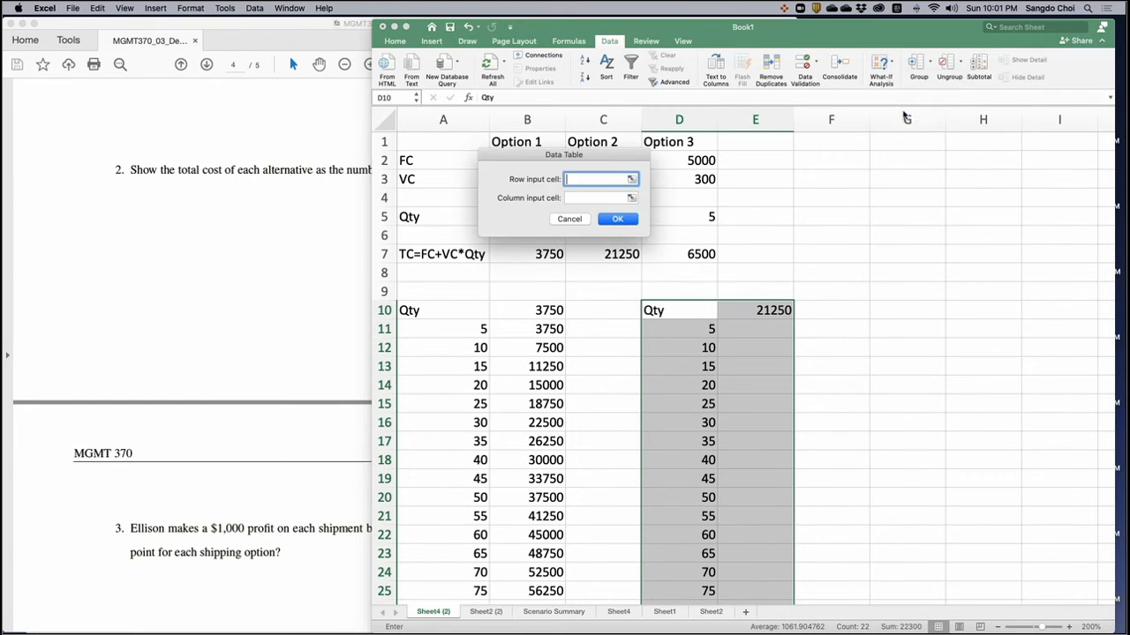
{"action": "left_click", "coordinate": [571, 198]}
{"action": "left_click_drag", "start_coordinate": [573, 157], "coordinate": [886, 171]}
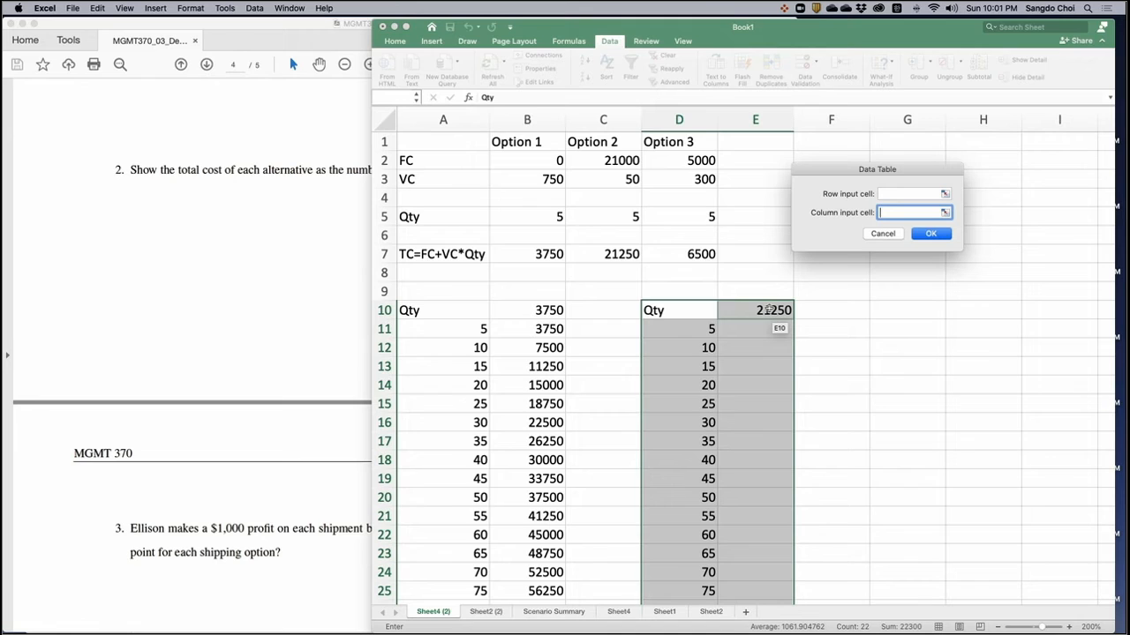
{"action": "left_click", "coordinate": [622, 217]}
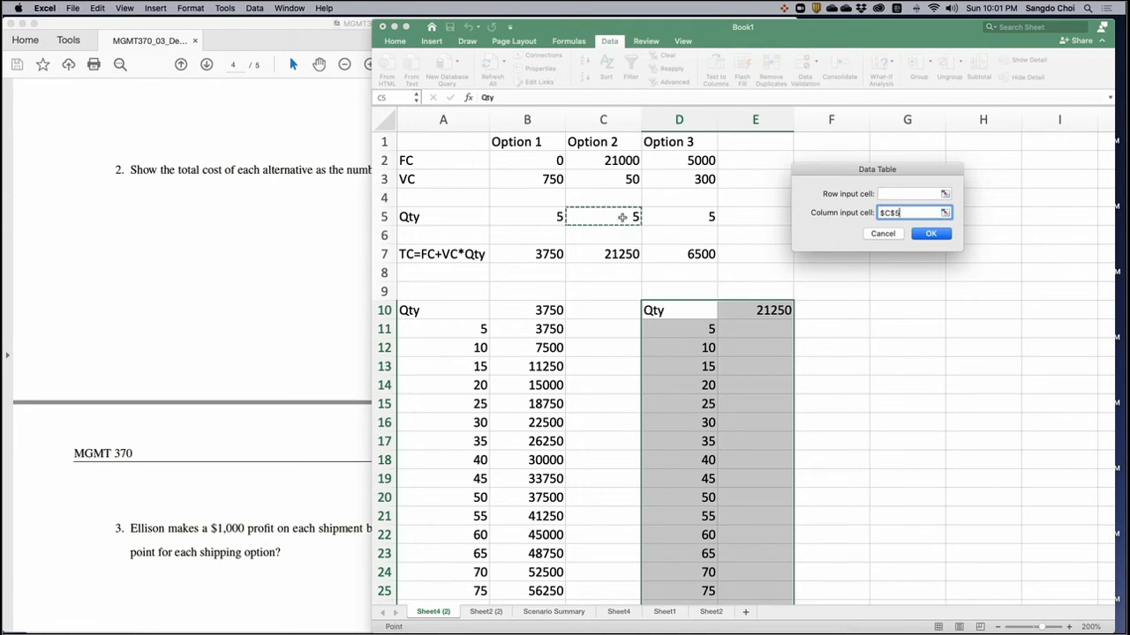
{"action": "left_click", "coordinate": [931, 234]}
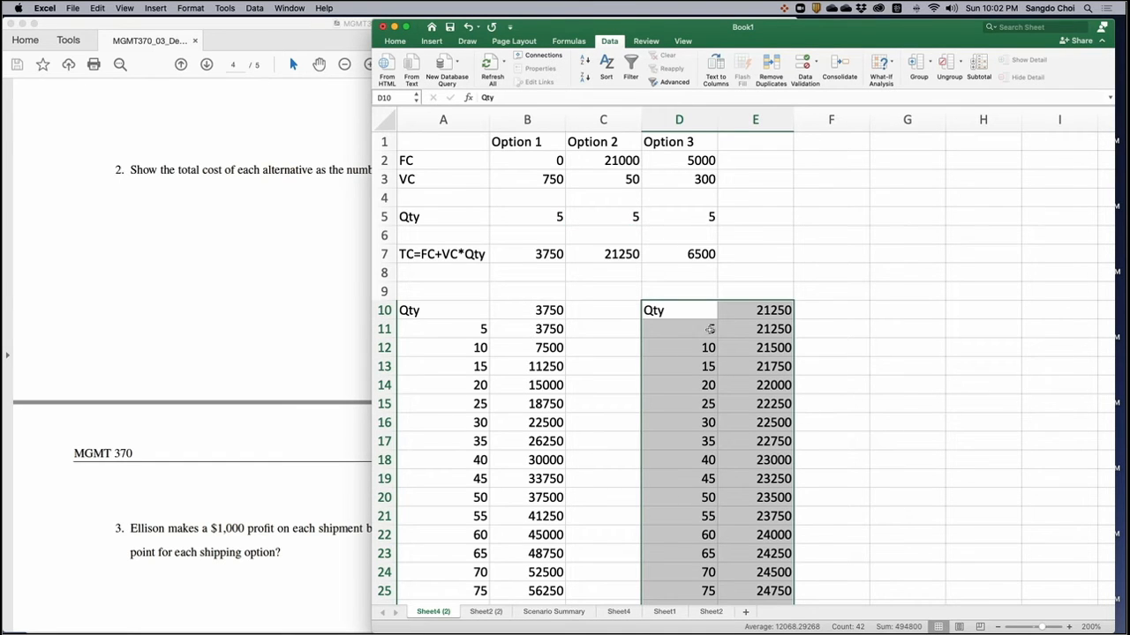
- Copy the quantity column D10:D30, including its Qty heading, to G10 for Option 3
{"action": "left_click_drag", "start_coordinate": [668, 310], "coordinate": [663, 550]}
{"action": "key", "text": "super+c"}
{"action": "left_click", "coordinate": [890, 179]}
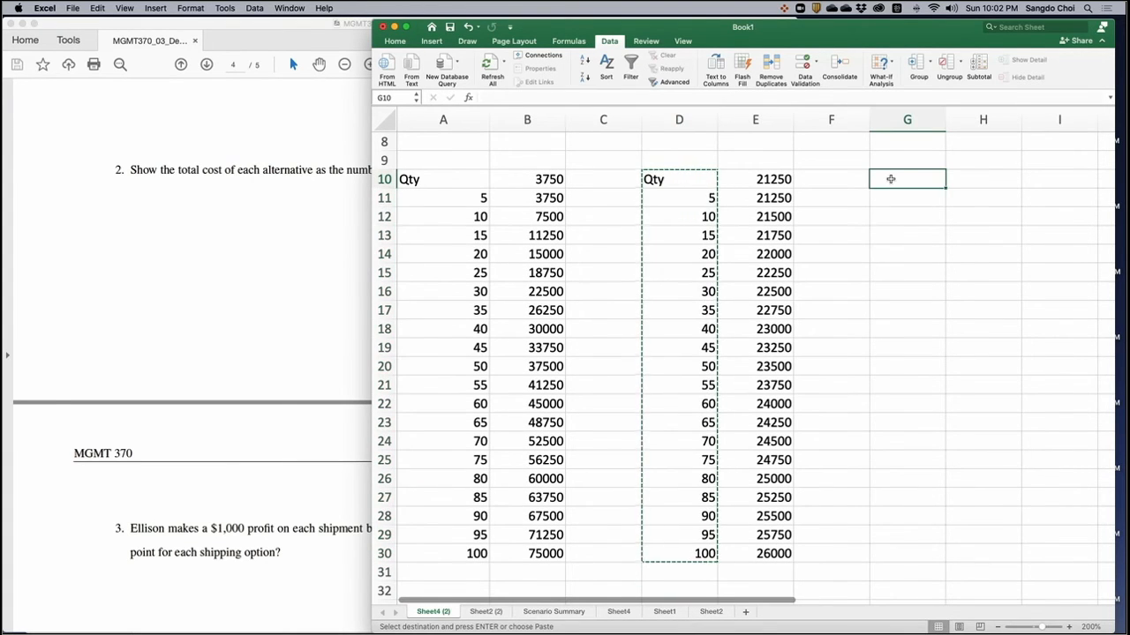
{"action": "key", "text": "super+v"}
- Link H10 to Option 3's total cost with the formula =D7
{"action": "scroll", "coordinate": [894, 188], "scroll_direction": "up", "scroll_amount": 3}
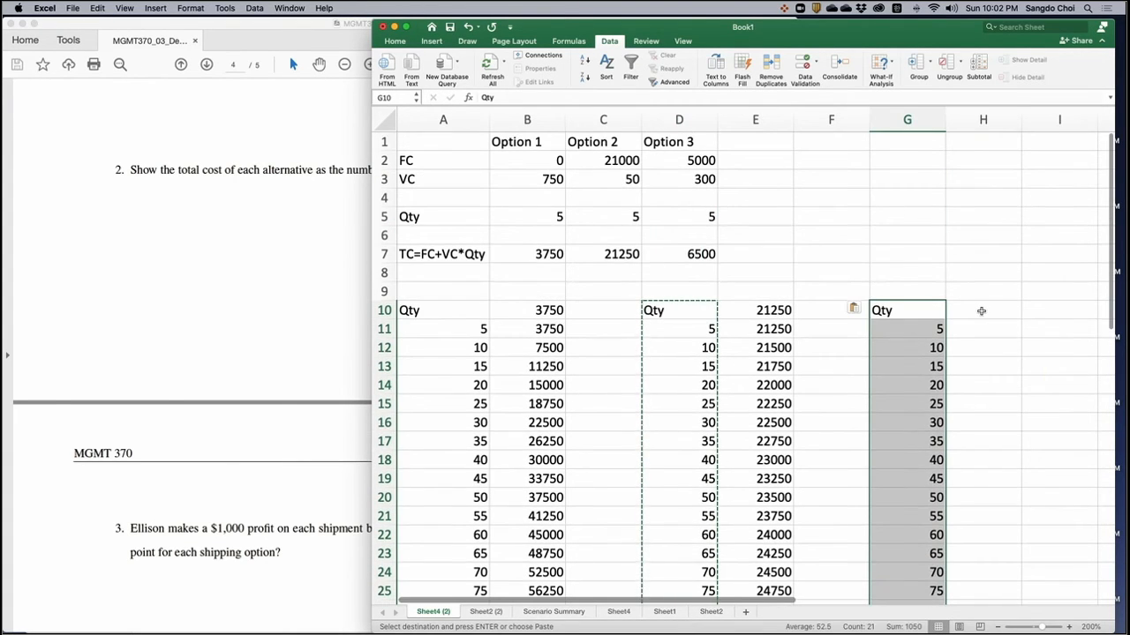
{"action": "left_click", "coordinate": [981, 311]}
{"action": "type", "text": "="}
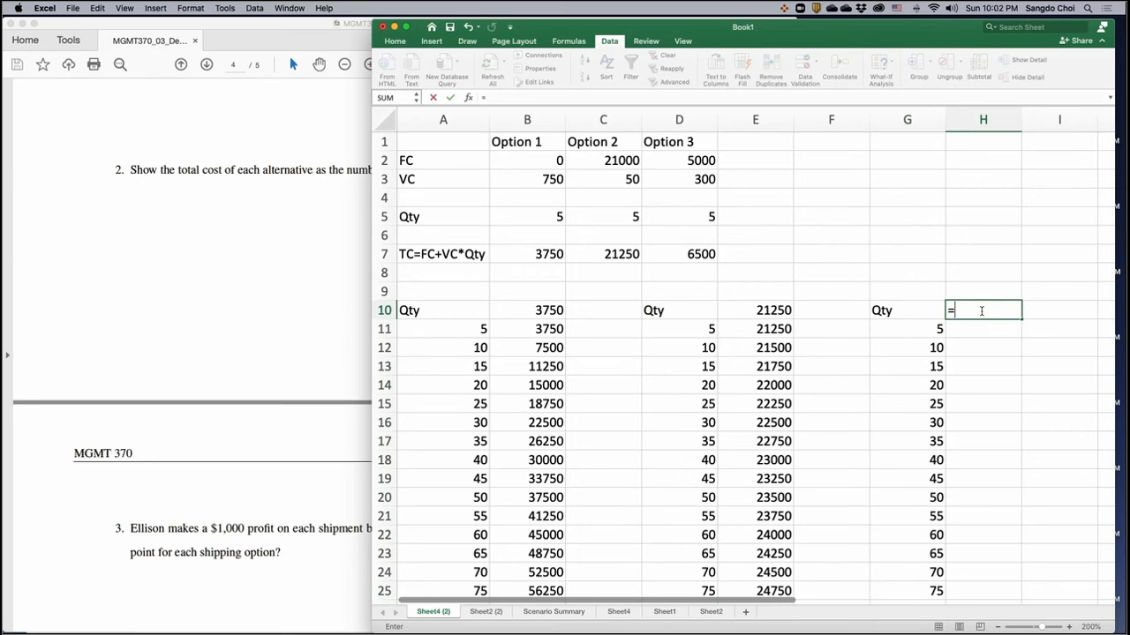
{"action": "left_click", "coordinate": [685, 253]}
{"action": "key", "text": "Return"}
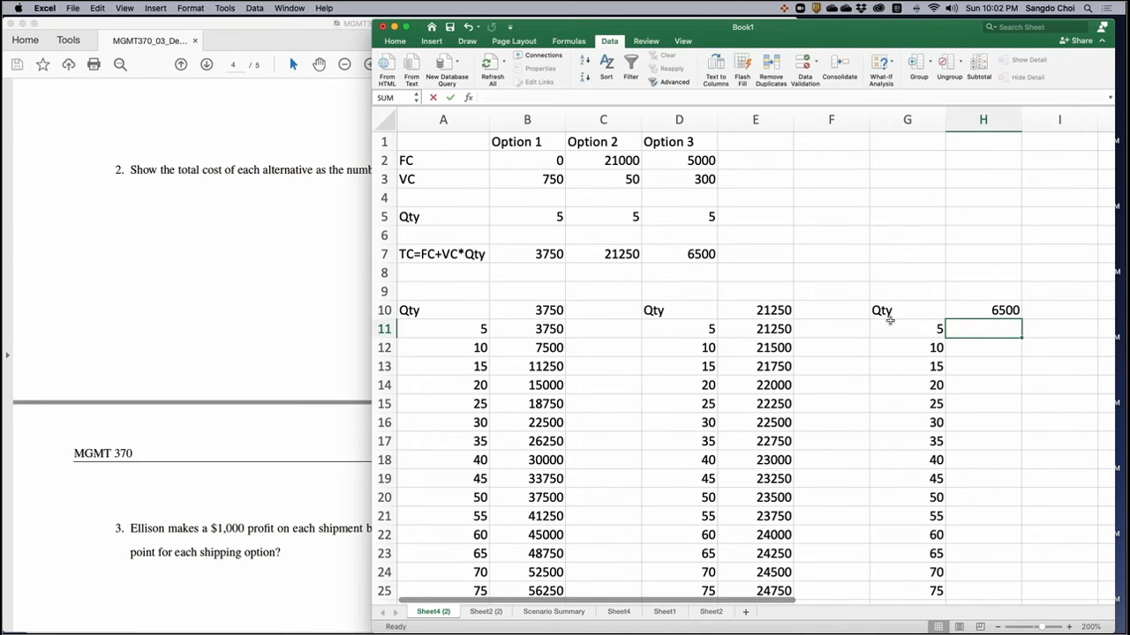
- Create a what-if data table over G10:H30 for Option 3, using D5 as the column input cell
{"action": "scroll", "coordinate": [892, 320], "scroll_direction": "right", "scroll_amount": 2}
{"action": "scroll", "coordinate": [903, 322], "scroll_direction": "right", "scroll_amount": 1}
{"action": "left_click_drag", "start_coordinate": [848, 310], "coordinate": [896, 585]}
{"action": "scroll", "coordinate": [896, 578], "scroll_direction": "up", "scroll_amount": 5}
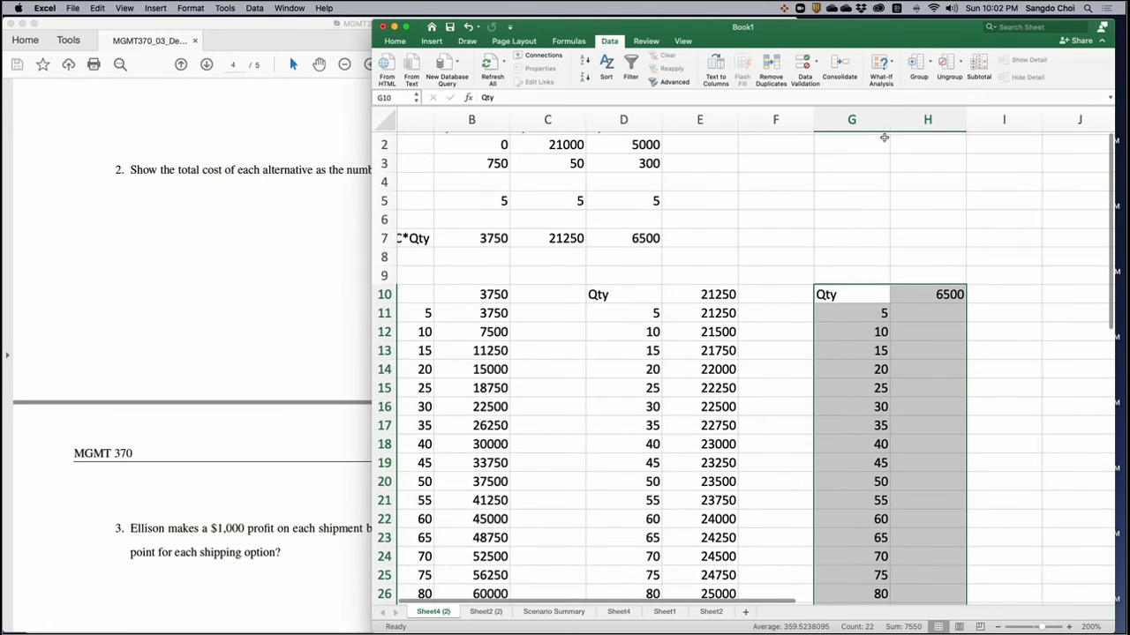
{"action": "left_click", "coordinate": [880, 64]}
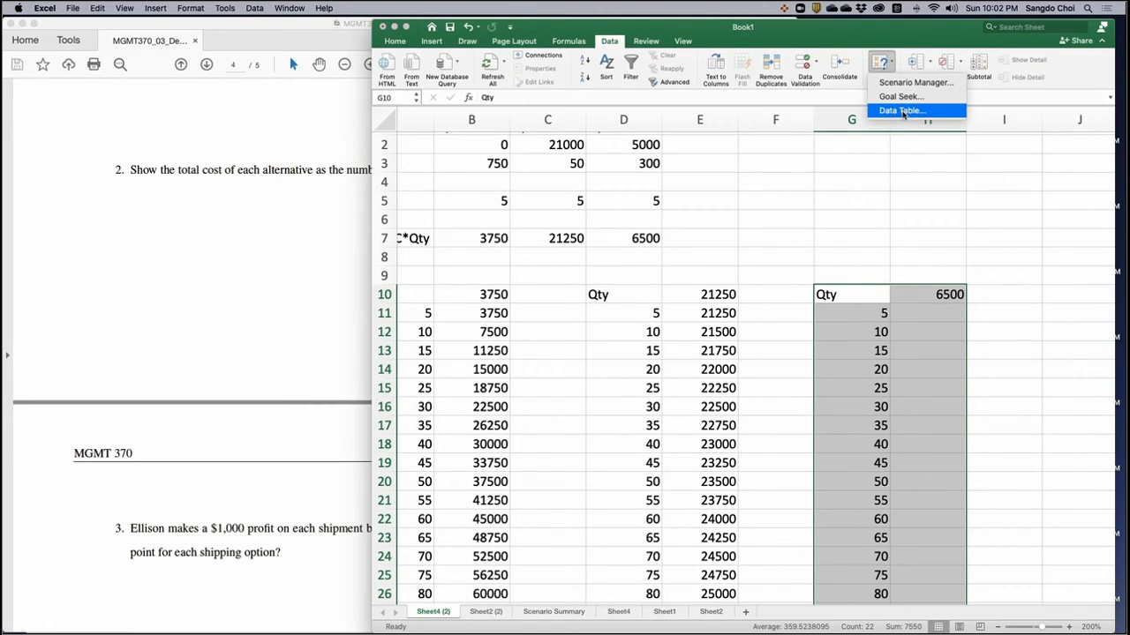
{"action": "left_click", "coordinate": [902, 111]}
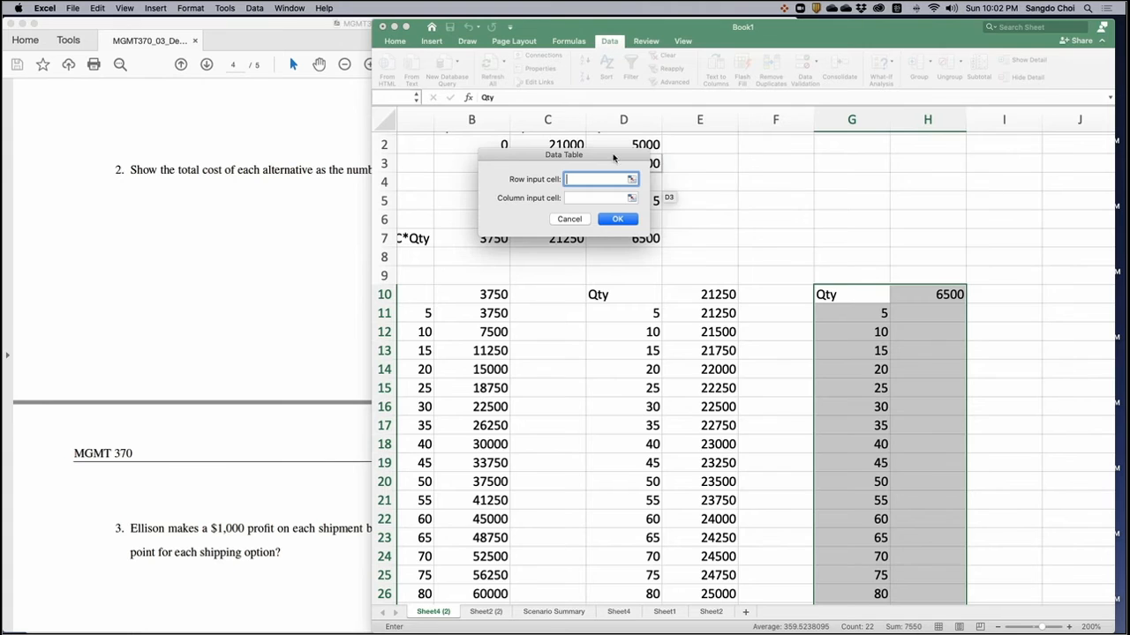
{"action": "left_click_drag", "start_coordinate": [618, 160], "coordinate": [950, 150]}
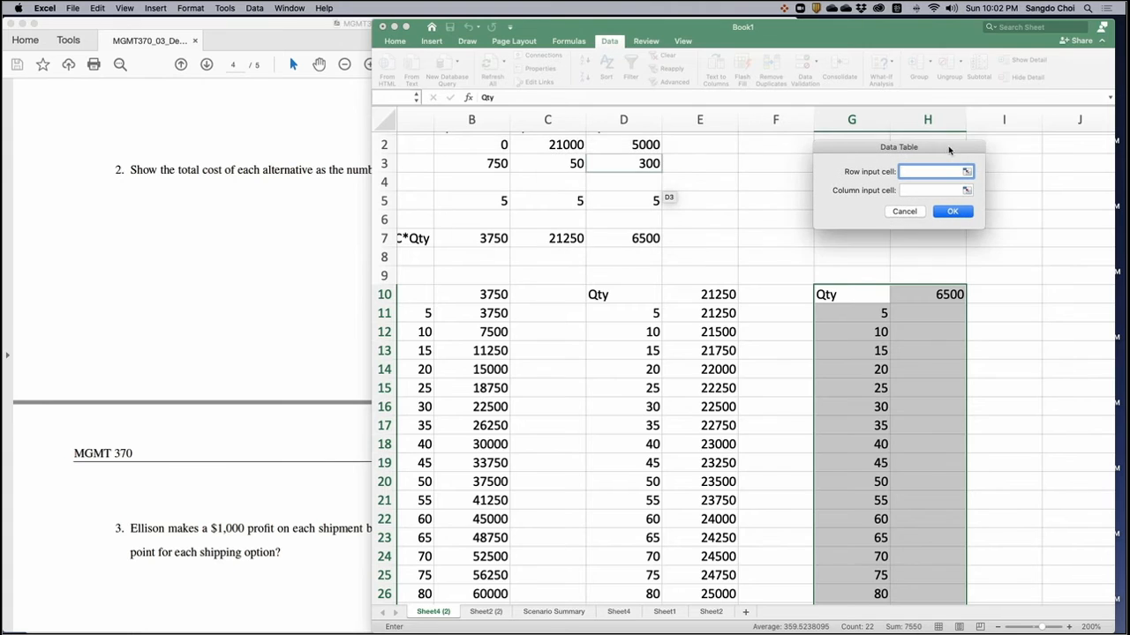
{"action": "left_click", "coordinate": [922, 191]}
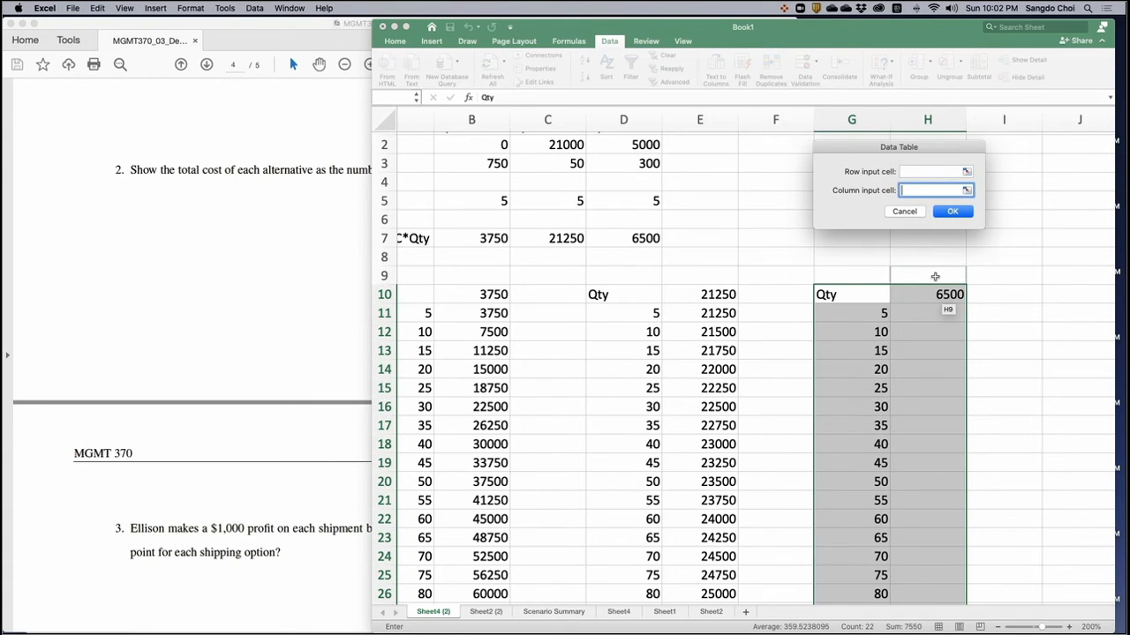
{"action": "left_click", "coordinate": [639, 201]}
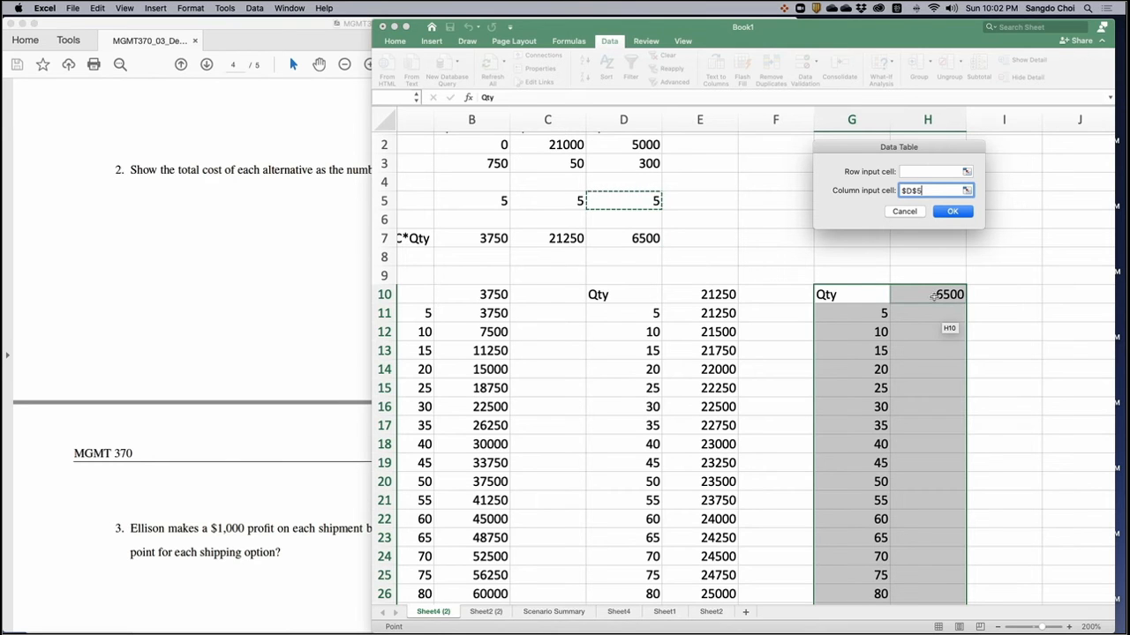
{"action": "left_click", "coordinate": [960, 213]}
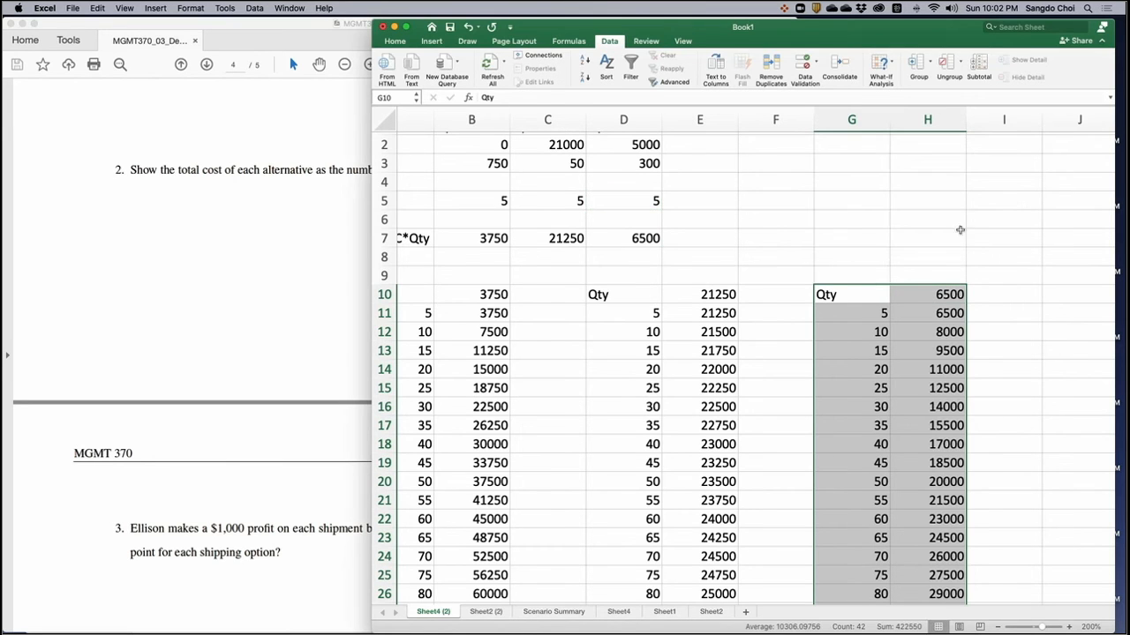
- Copy the quantity column G10:G30, including its Qty heading, to J10 to start a combined comparison table
{"action": "scroll", "coordinate": [913, 401], "scroll_direction": "right", "scroll_amount": 5}
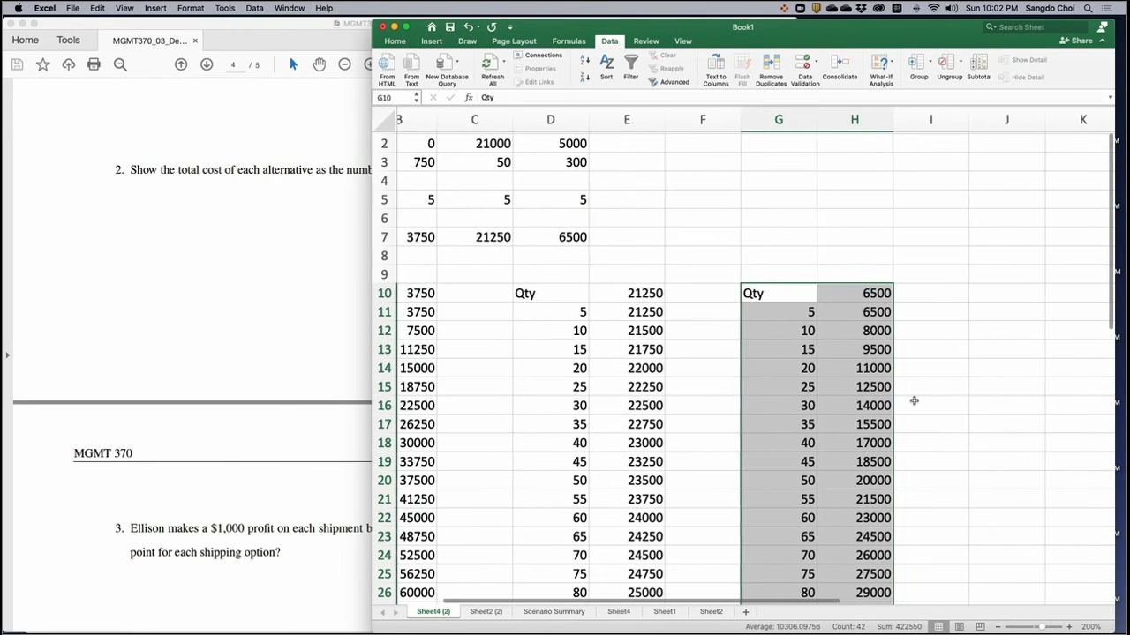
{"action": "left_click_drag", "start_coordinate": [713, 292], "coordinate": [713, 556]}
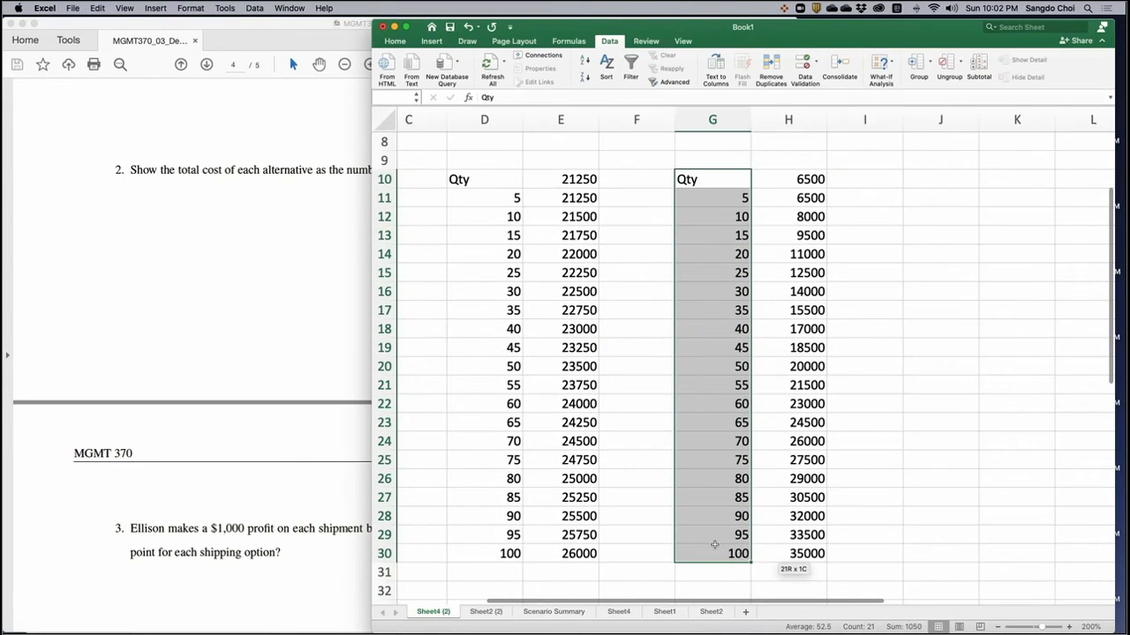
{"action": "key", "text": "super+c"}
{"action": "left_click", "coordinate": [948, 175]}
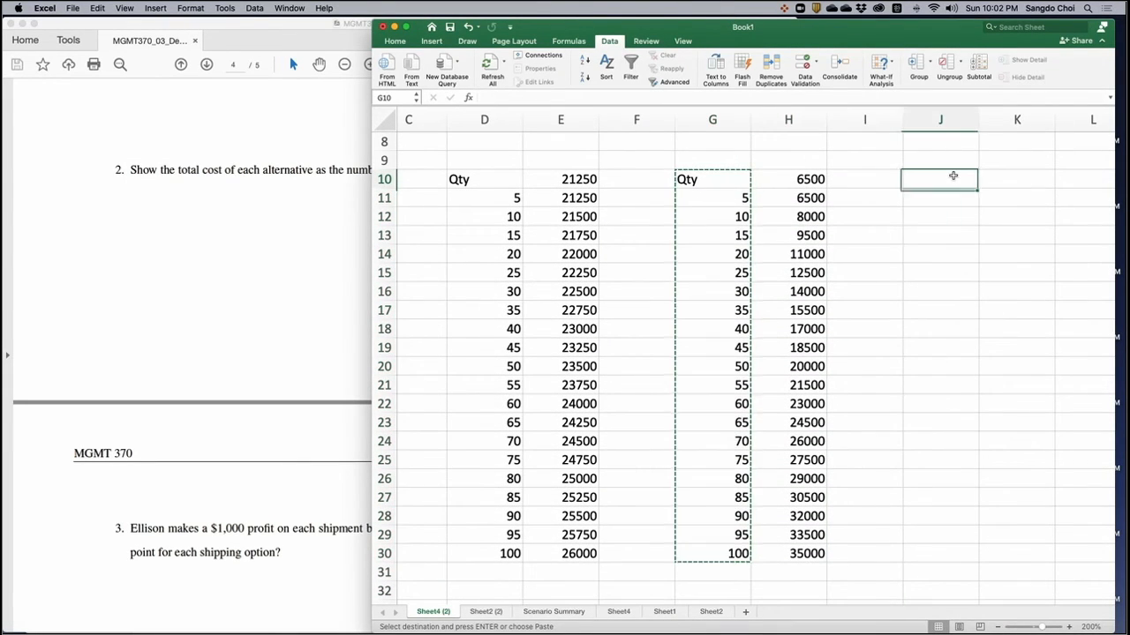
{"action": "key", "text": "super+v"}
{"action": "scroll", "coordinate": [952, 210], "scroll_direction": "up", "scroll_amount": 3}
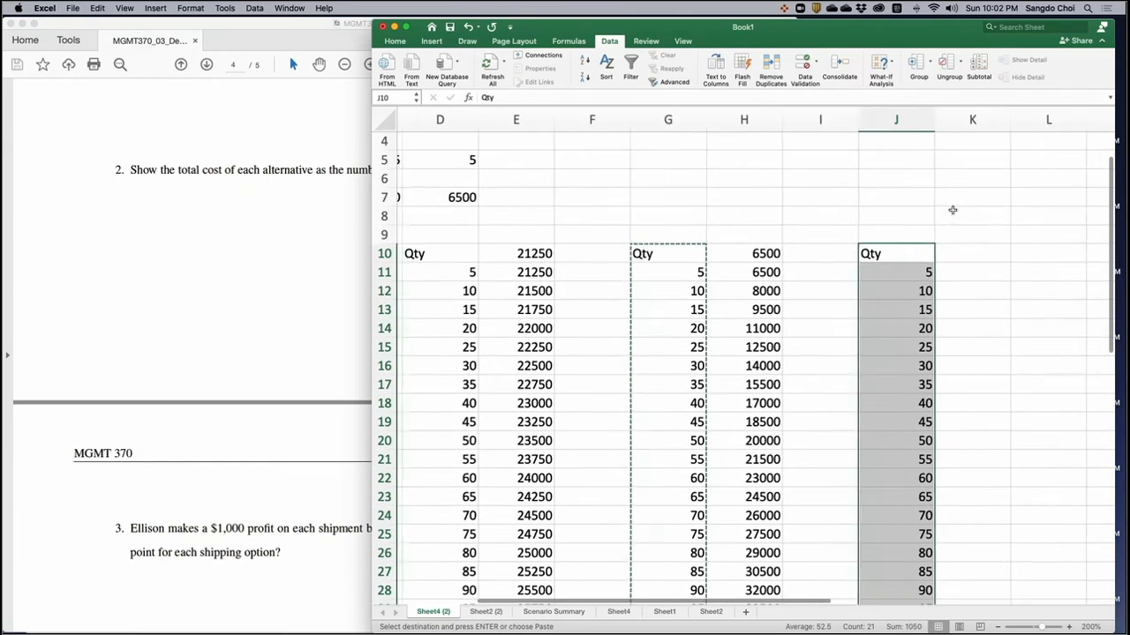
- Enter the heading Option1 in K10 and link K11 to Option 1's first data table cost with =B11
{"action": "scroll", "coordinate": [903, 244], "scroll_direction": "right", "scroll_amount": 2}
{"action": "left_click", "coordinate": [899, 256]}
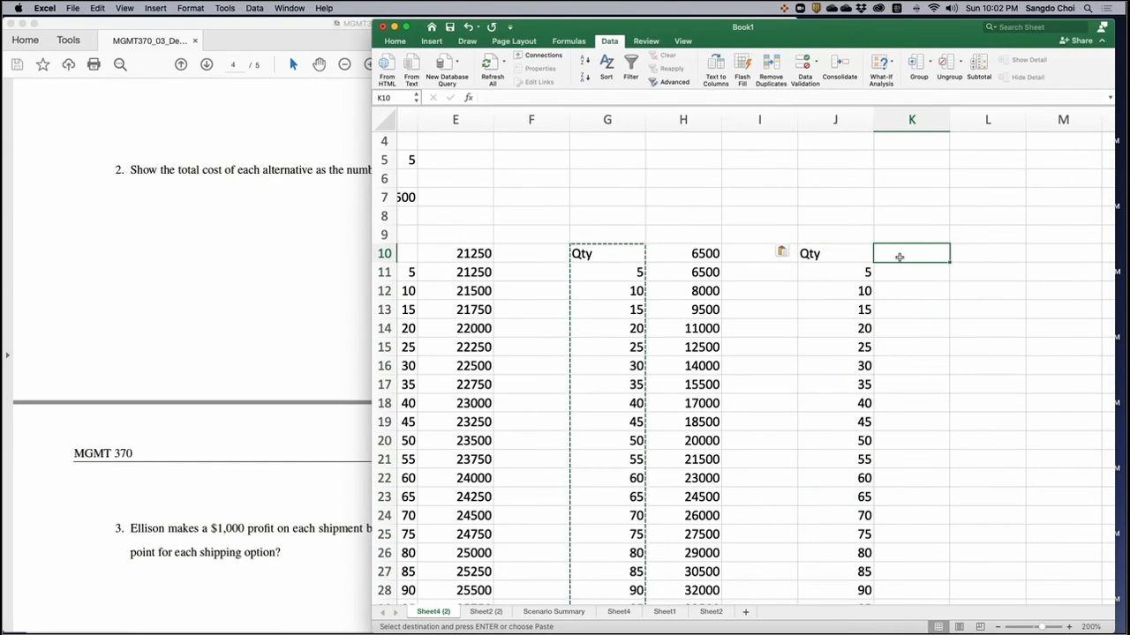
{"action": "type", "text": "9P"}
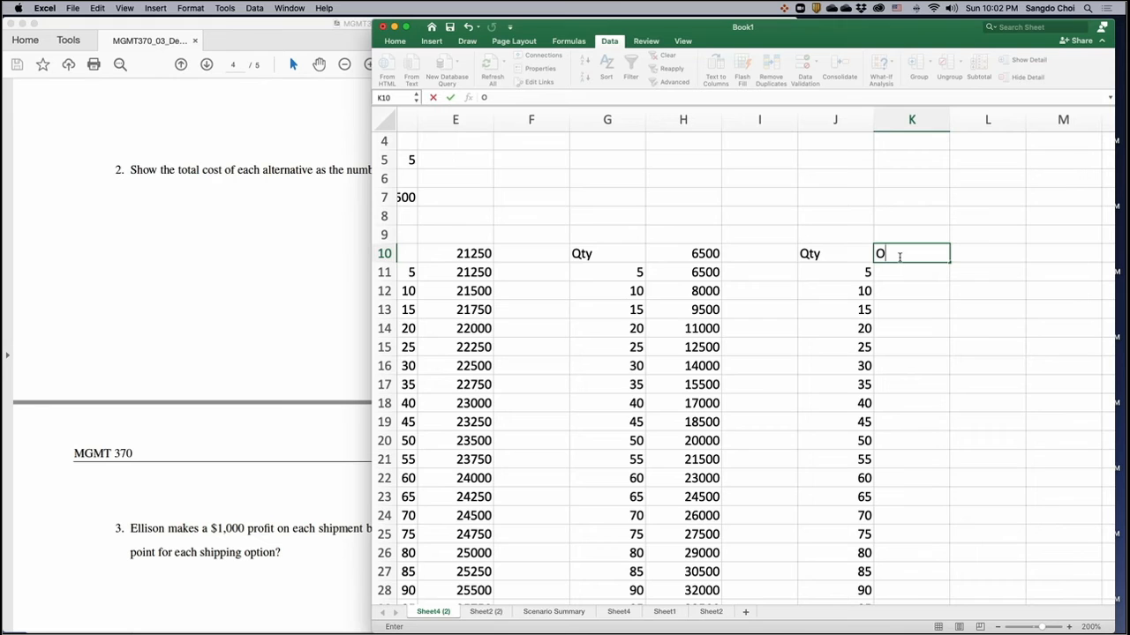
{"action": "key", "text": "Return"}
{"action": "type", "text": "="}
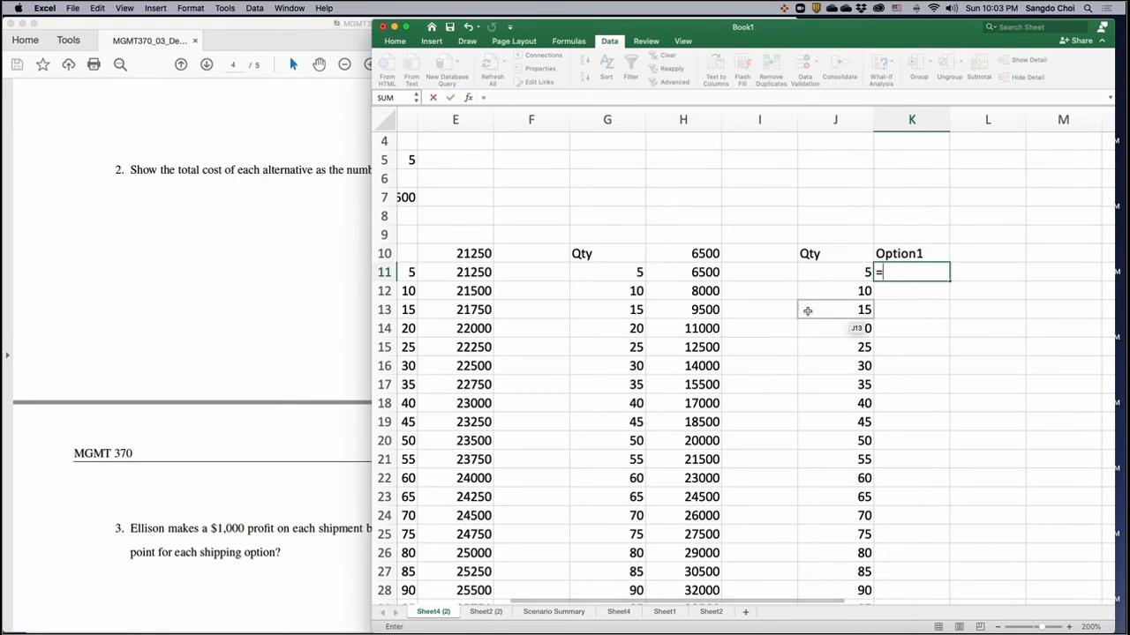
{"action": "scroll", "coordinate": [808, 311], "scroll_direction": "left", "scroll_amount": 5}
{"action": "left_click", "coordinate": [539, 274]}
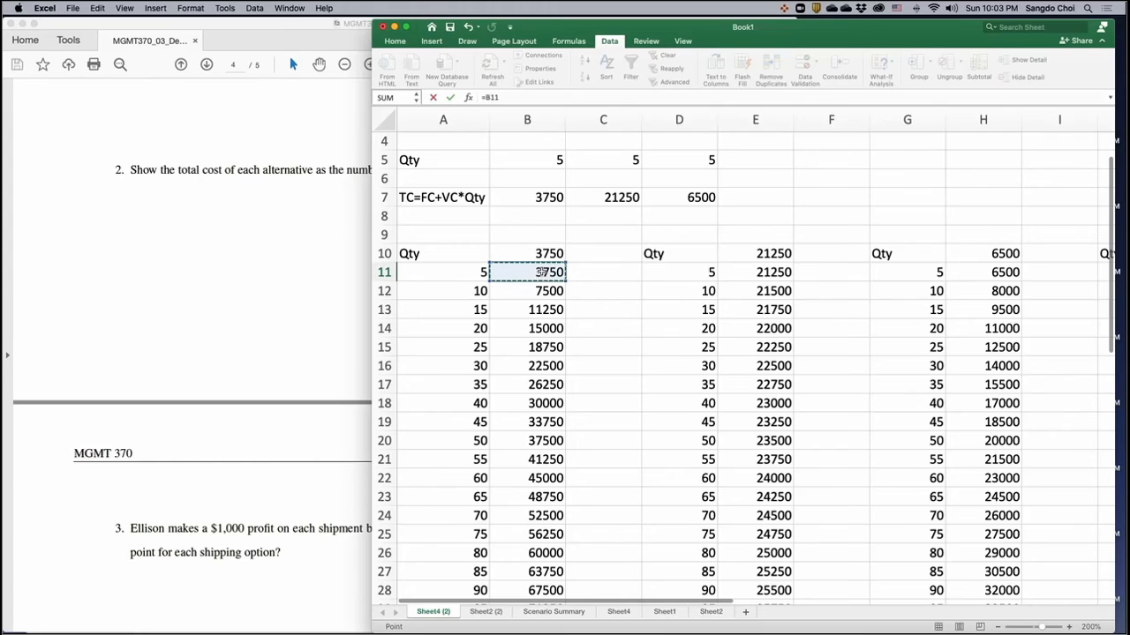
{"action": "scroll", "coordinate": [541, 271], "scroll_direction": "right", "scroll_amount": 5}
{"action": "key", "text": "Return"}
- Enter the heading Option2 in L10 and link L11 to Option 2's first data table cost with =E11
{"action": "left_click", "coordinate": [949, 255]}
{"action": "type", "text": "9"}
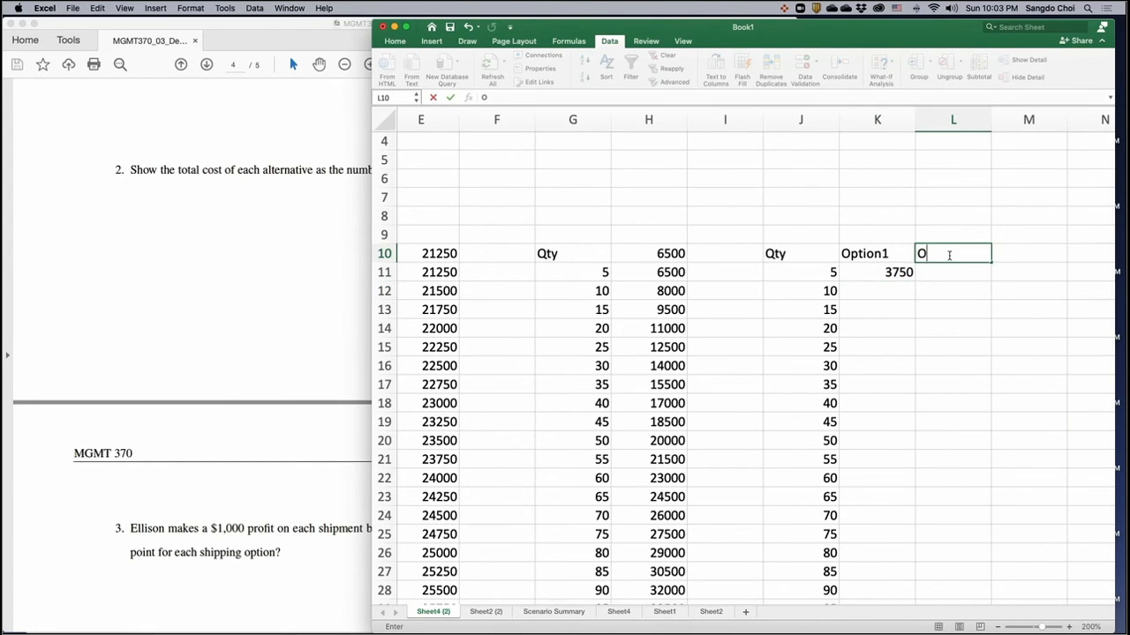
{"action": "type", "text": "ption2"}
{"action": "key", "text": "Return"}
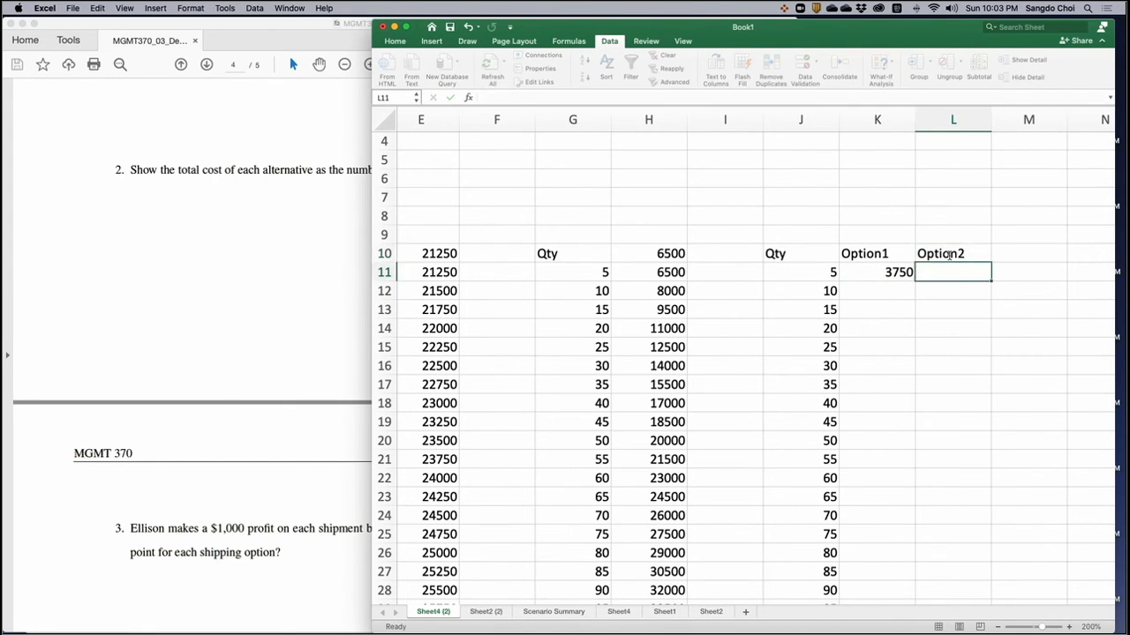
{"action": "type", "text": "="}
{"action": "scroll", "coordinate": [742, 291], "scroll_direction": "left", "scroll_amount": 5}
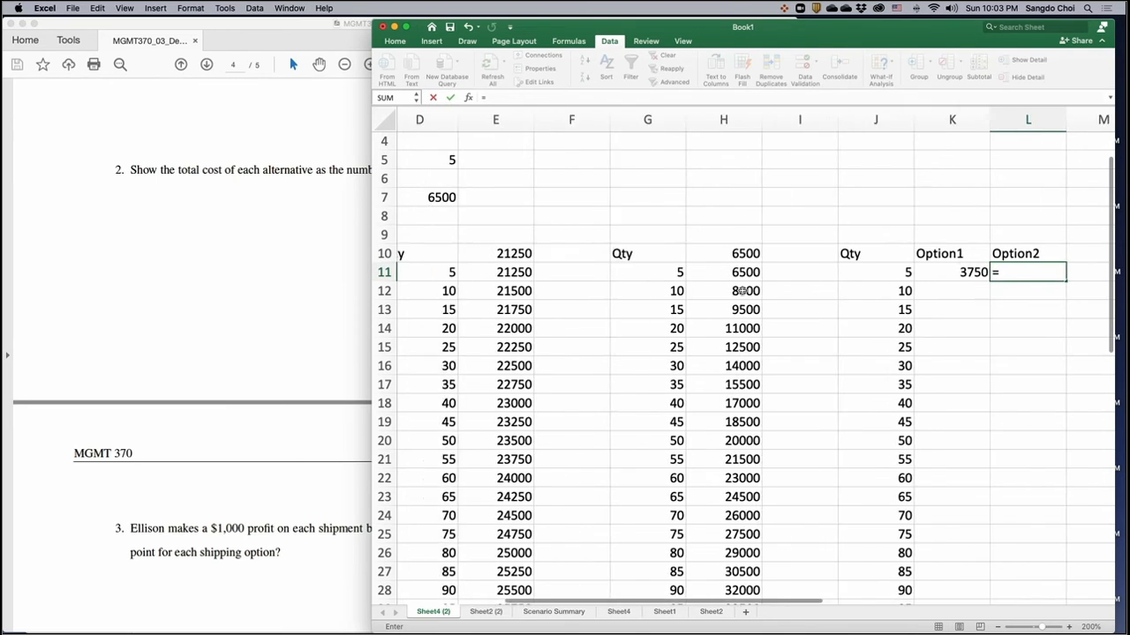
{"action": "left_click", "coordinate": [761, 273]}
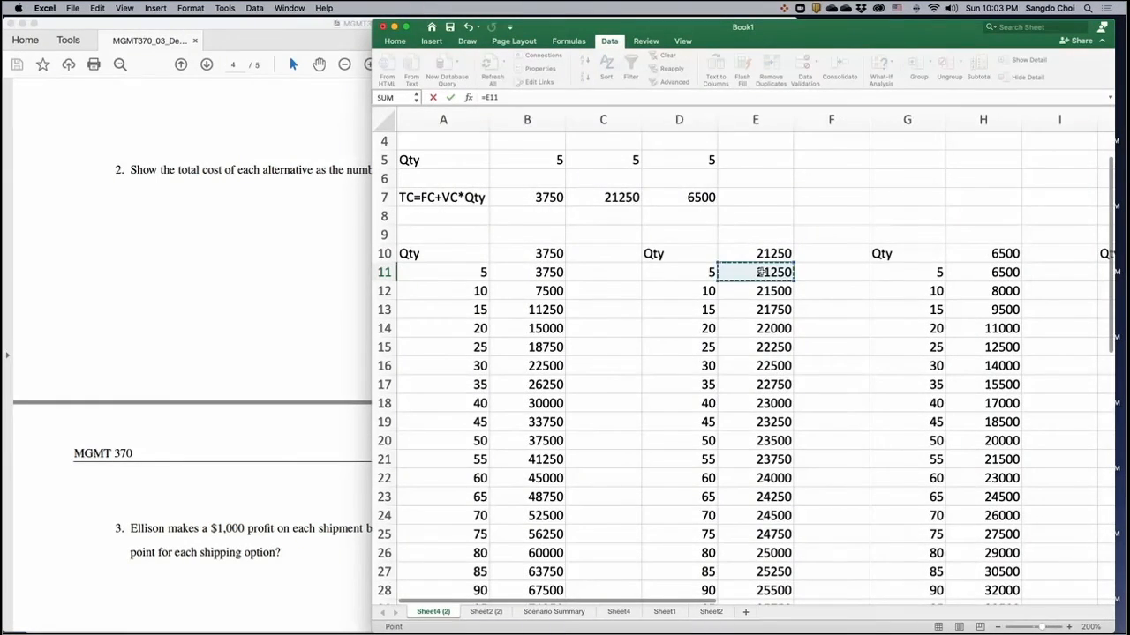
{"action": "key", "text": "Return"}
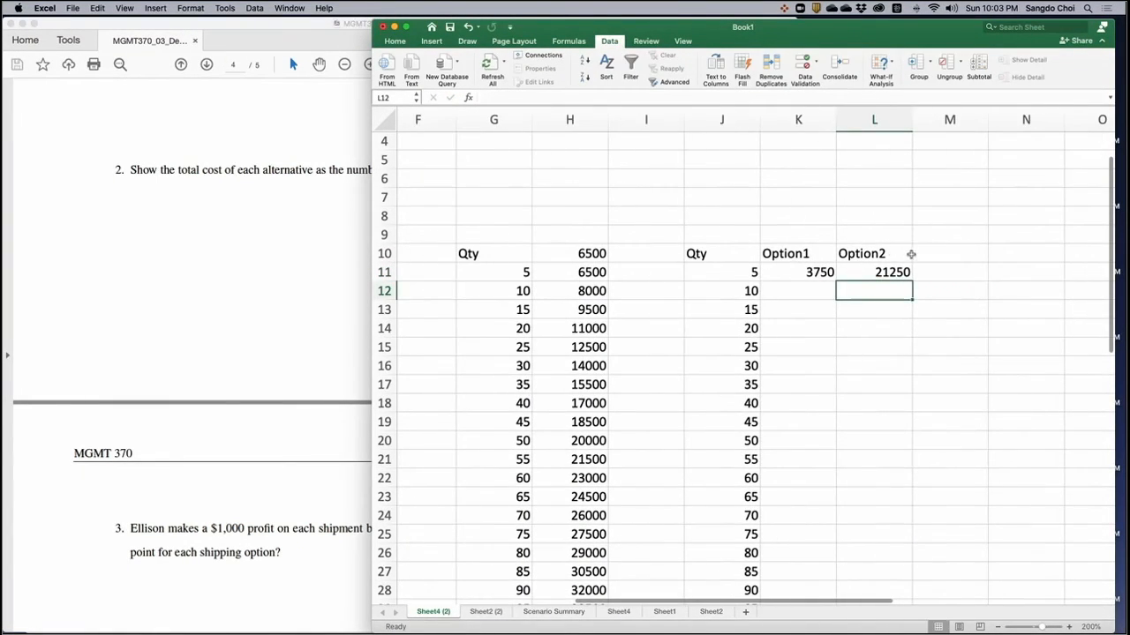
- Widen the workbook window until columns A through M are all visible together
{"action": "left_click_drag", "start_coordinate": [371, 328], "coordinate": [105, 325]}
{"action": "scroll", "coordinate": [411, 351], "scroll_direction": "left", "scroll_amount": 5}
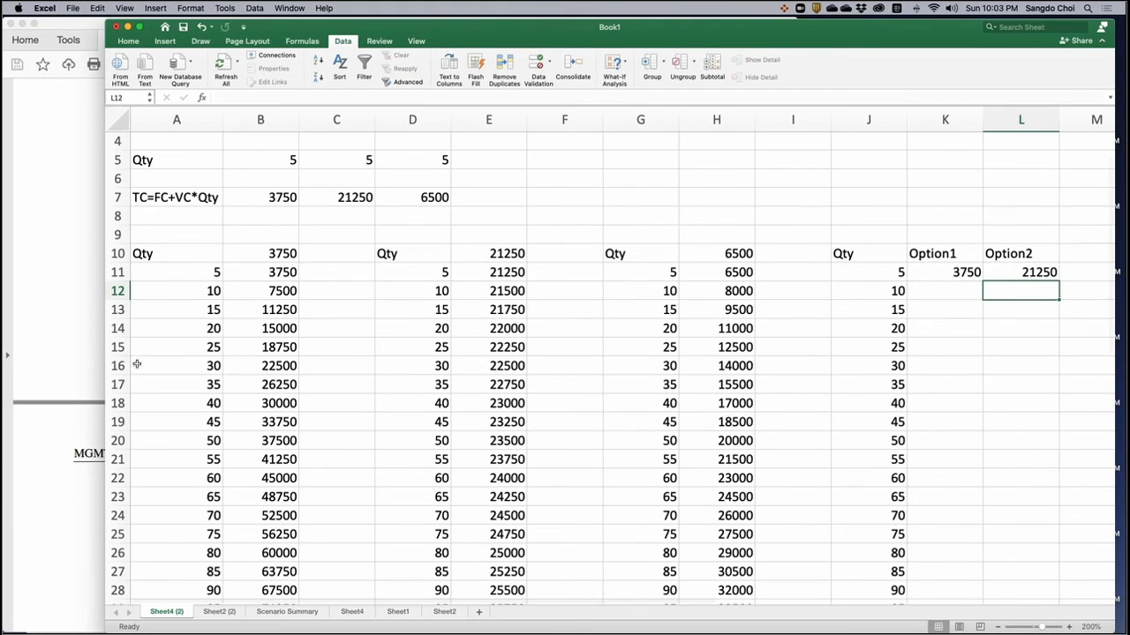
{"action": "left_click_drag", "start_coordinate": [103, 365], "coordinate": [40, 365]}
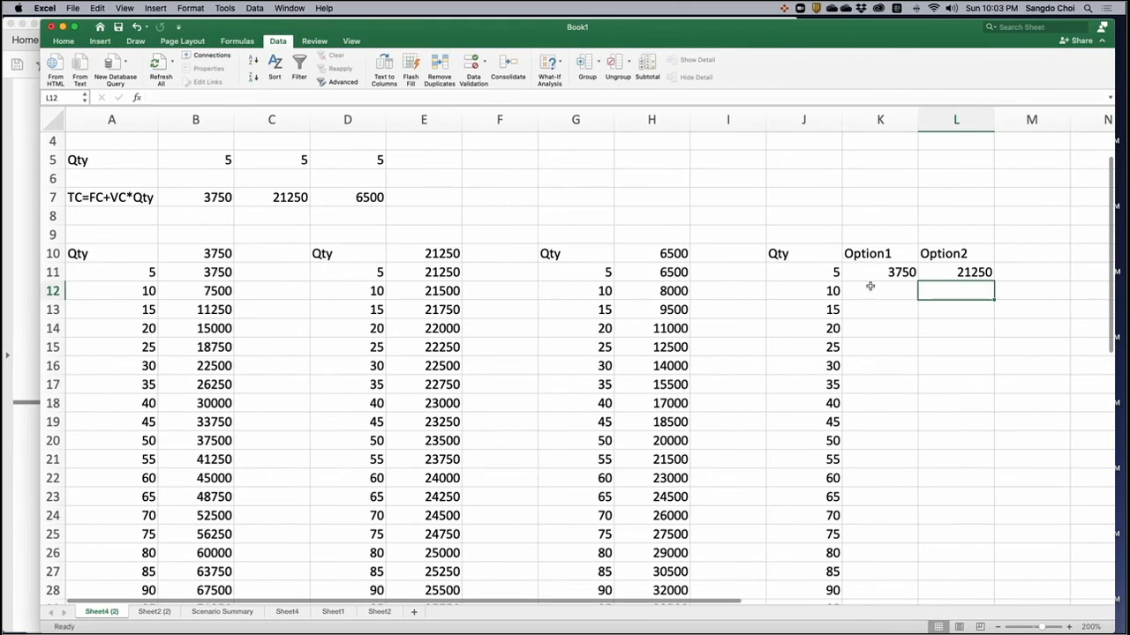
- Enter the heading Option3 in M10 and link M11 to Option 3's first data table cost with =H11
{"action": "left_click", "coordinate": [1024, 245]}
{"action": "type", "text": "9"}
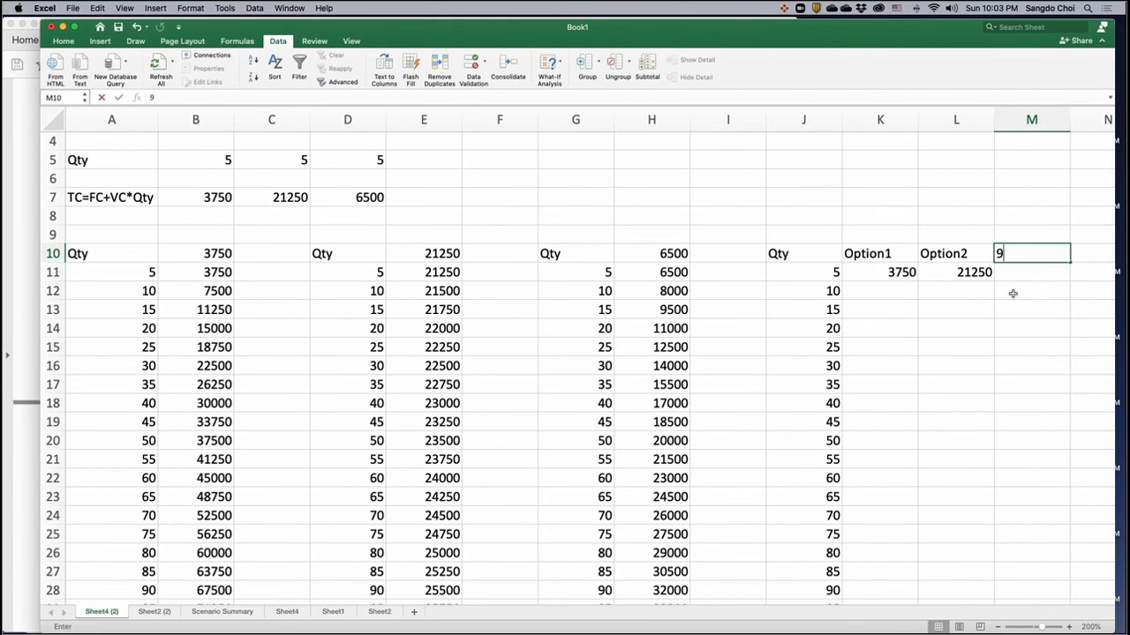
{"action": "key", "text": "BackSpace"}
{"action": "type", "text": "Option"}
{"action": "key", "text": "Return"}
{"action": "type", "text": "="}
{"action": "left_click", "coordinate": [680, 276]}
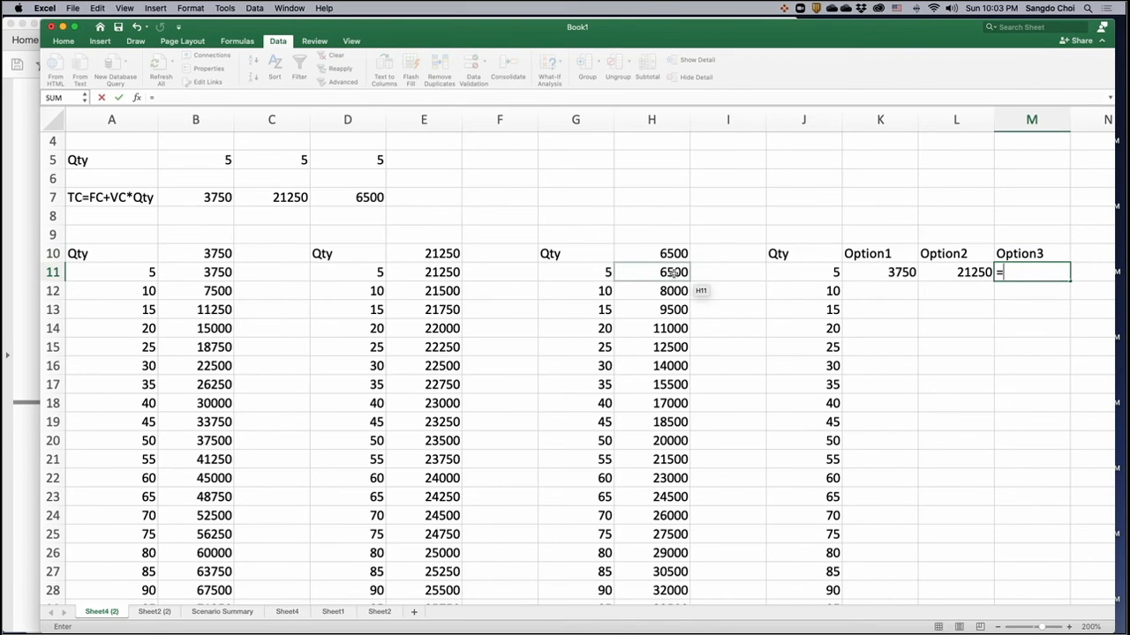
{"action": "key", "text": "Return"}
- Fill the linked cost formulas in K11:M11 down through row 30
{"action": "left_click_drag", "start_coordinate": [883, 272], "coordinate": [1033, 268]}
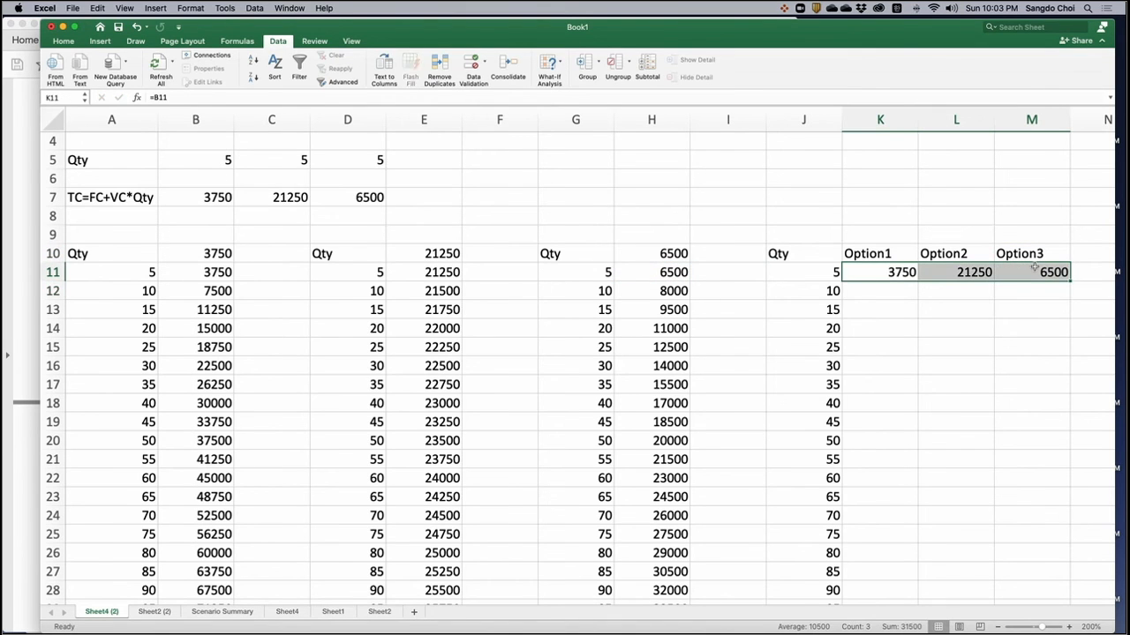
{"action": "double_click", "coordinate": [1069, 281]}
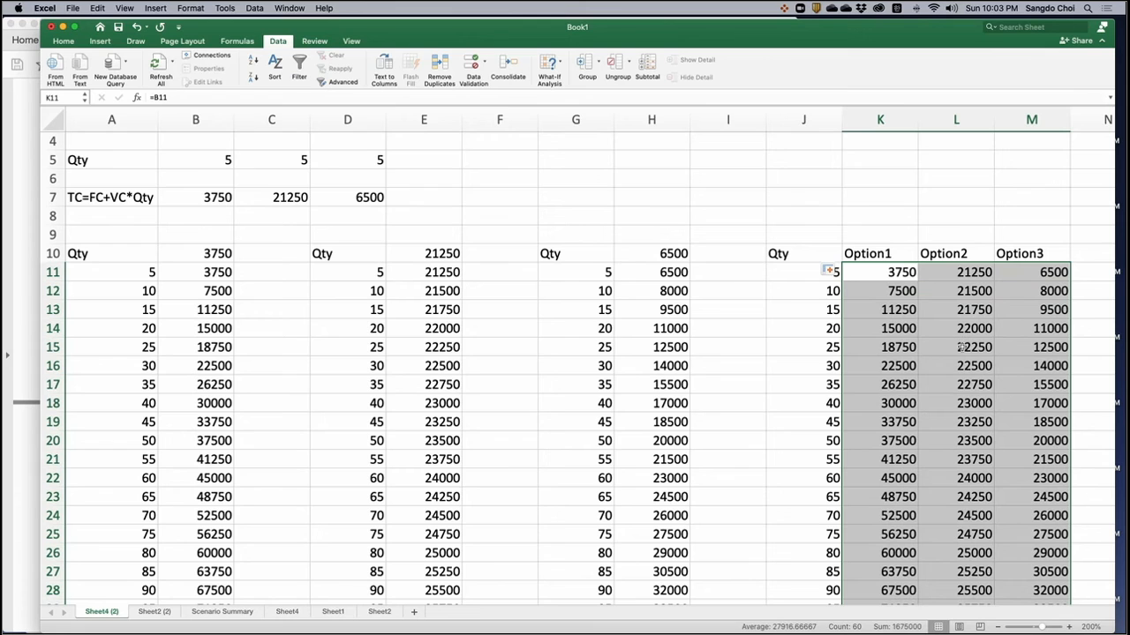
- Insert a basic 2-D line chart of the three options' total costs from K10:M30, including the headings
{"action": "left_click_drag", "start_coordinate": [882, 255], "coordinate": [1046, 556]}
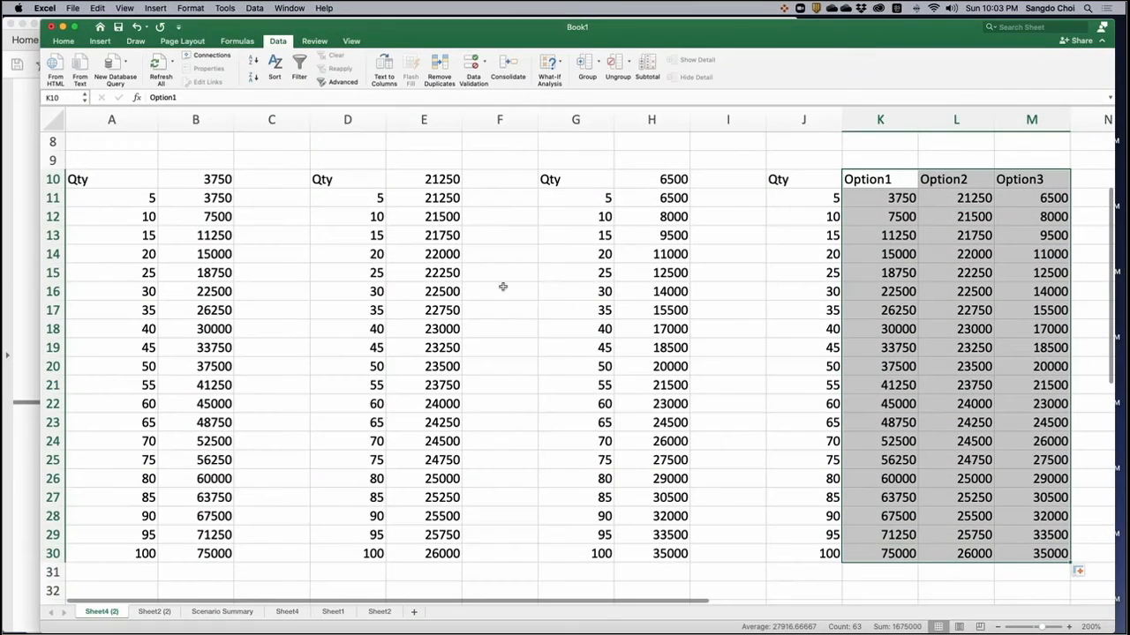
{"action": "left_click", "coordinate": [100, 42]}
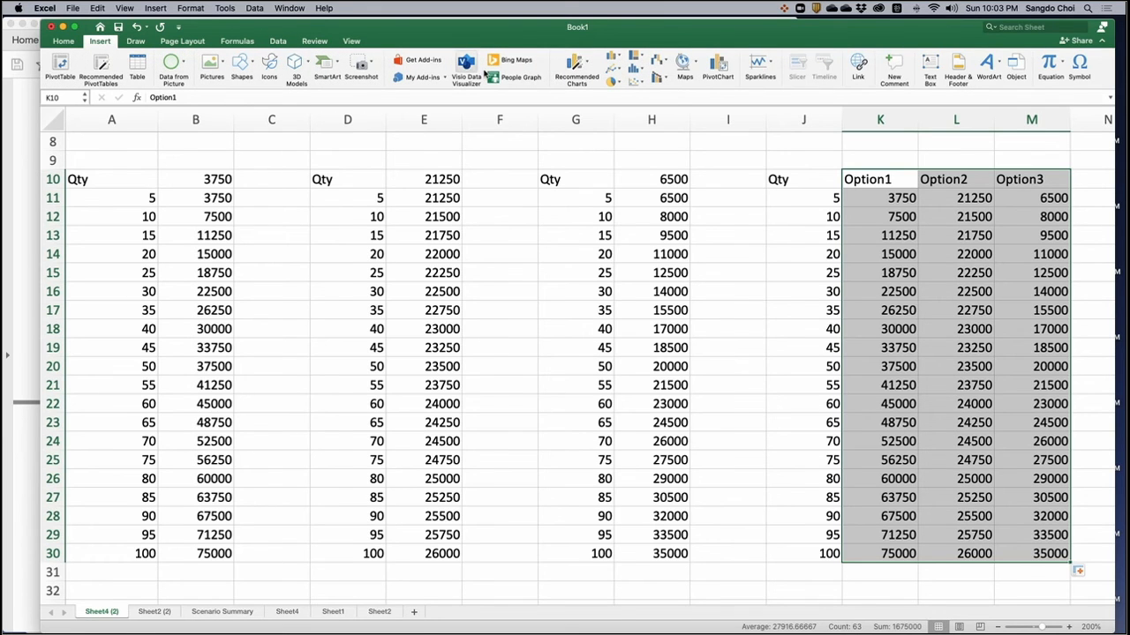
{"action": "left_click", "coordinate": [619, 72]}
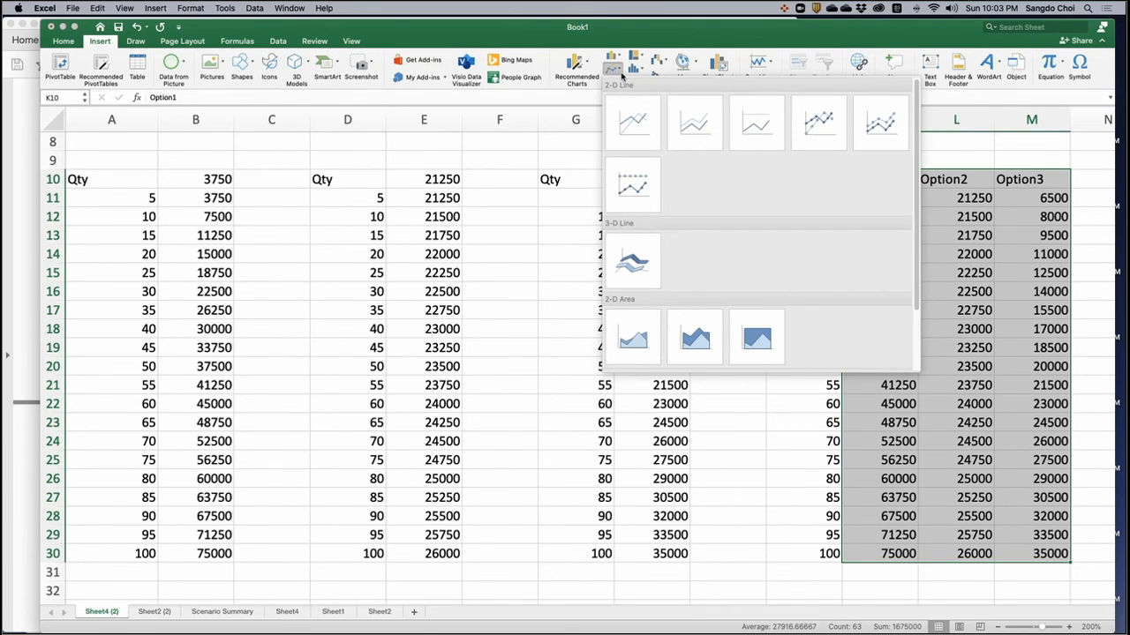
{"action": "left_click", "coordinate": [635, 116]}
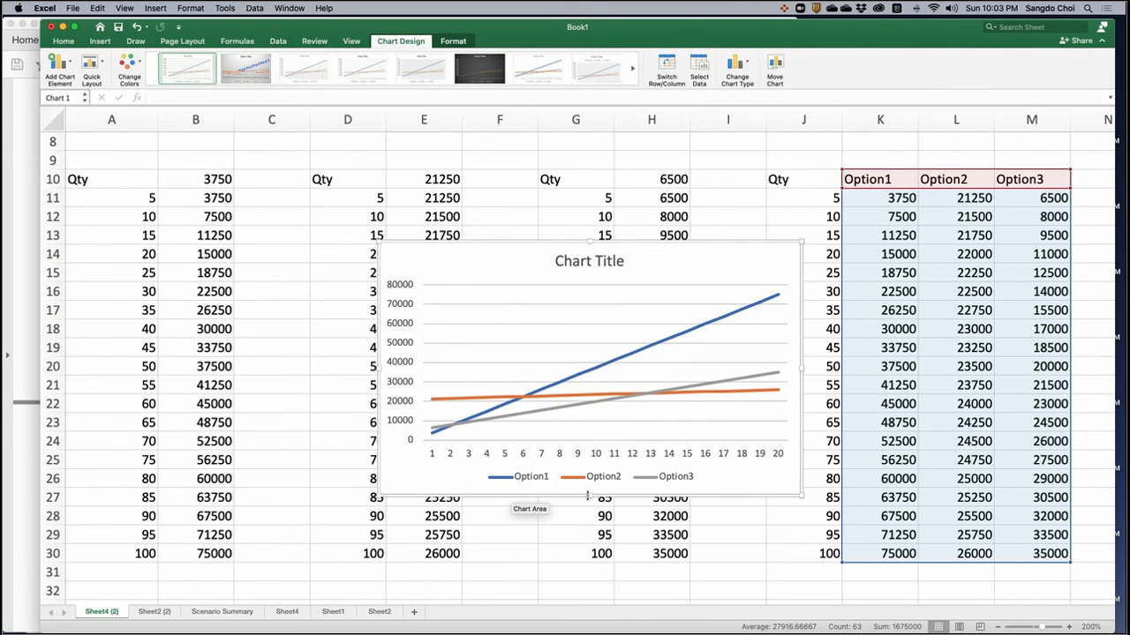
- Make the line chart taller, down to about row 31, and move it clear of the quantity values in column J
{"action": "left_click_drag", "start_coordinate": [593, 497], "coordinate": [590, 582]}
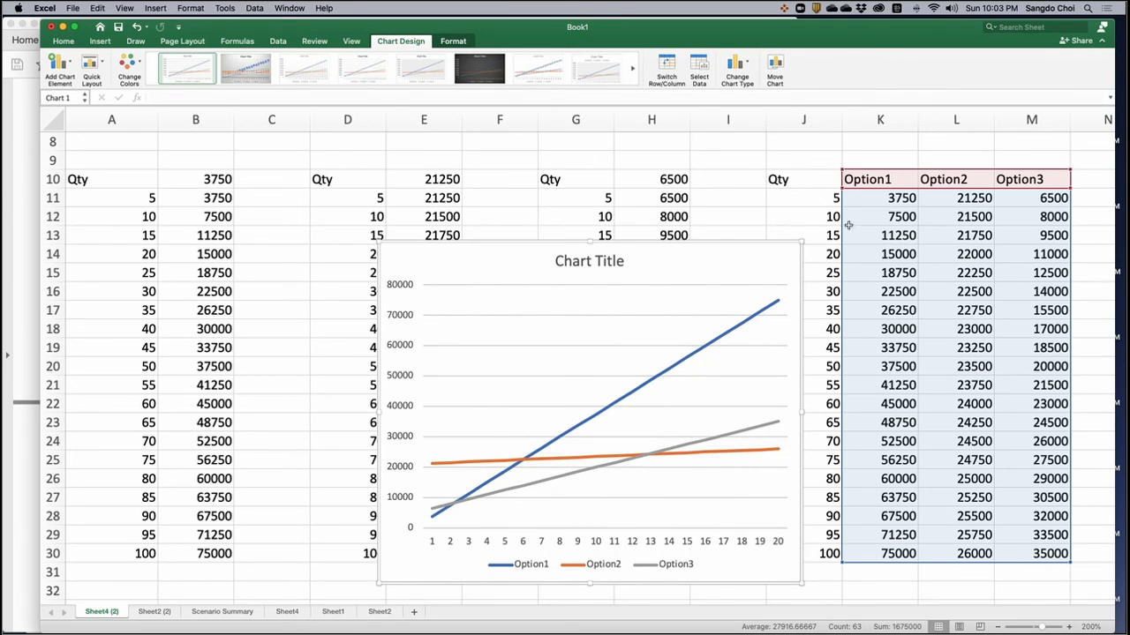
{"action": "left_click_drag", "start_coordinate": [732, 241], "coordinate": [656, 244]}
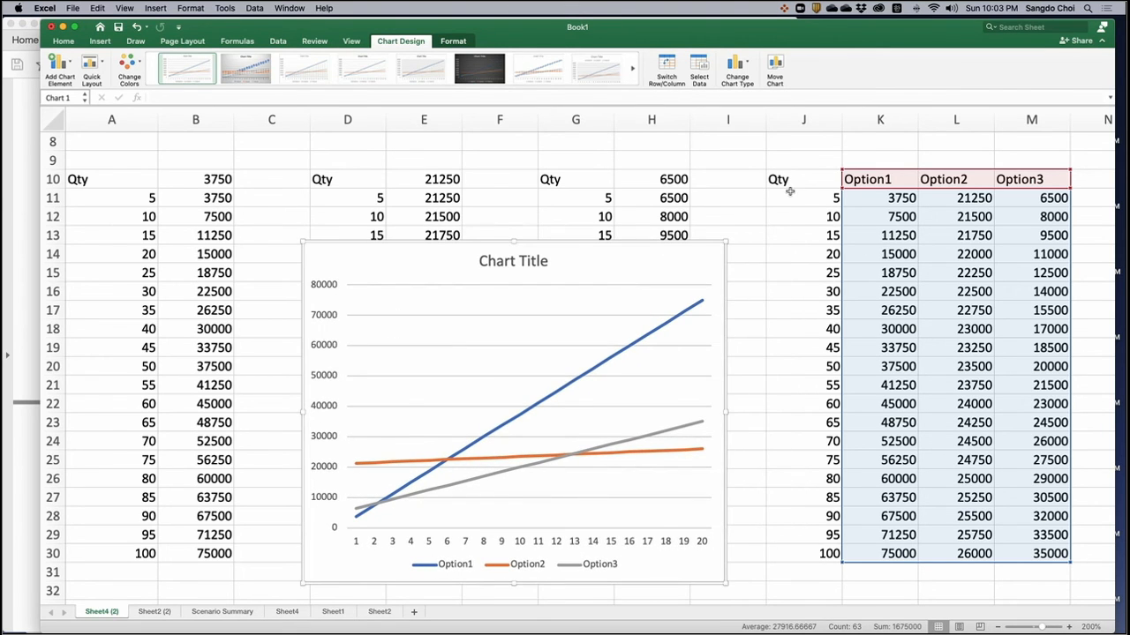
- Set the line chart's horizontal category axis labels to the shipment quantities in J11:J30
{"action": "right_click", "coordinate": [582, 504]}
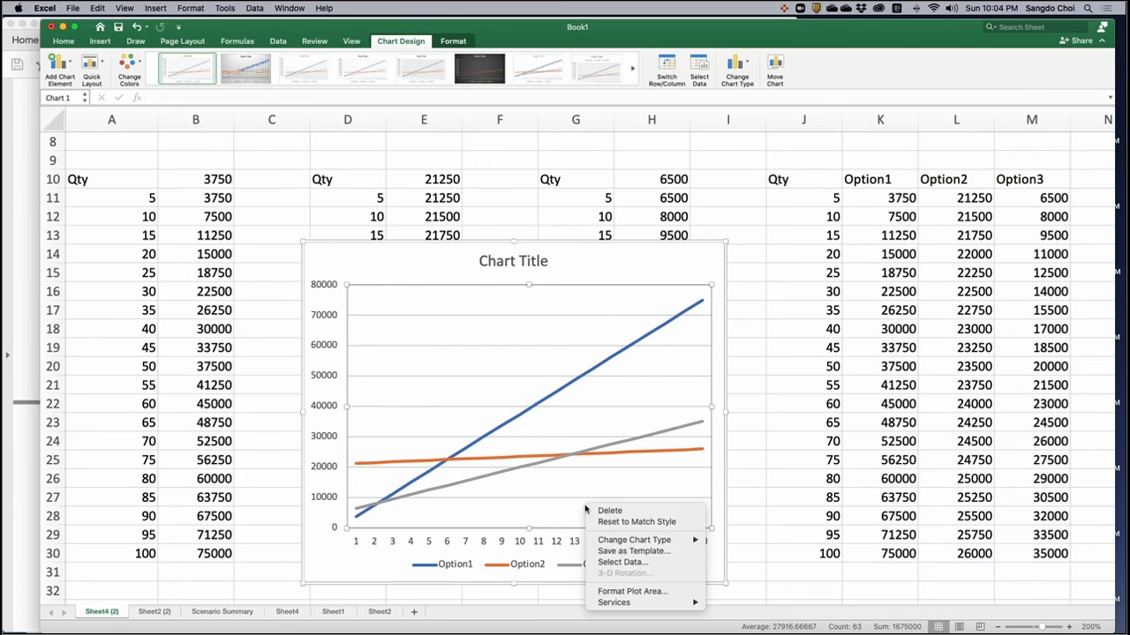
{"action": "left_click", "coordinate": [555, 499]}
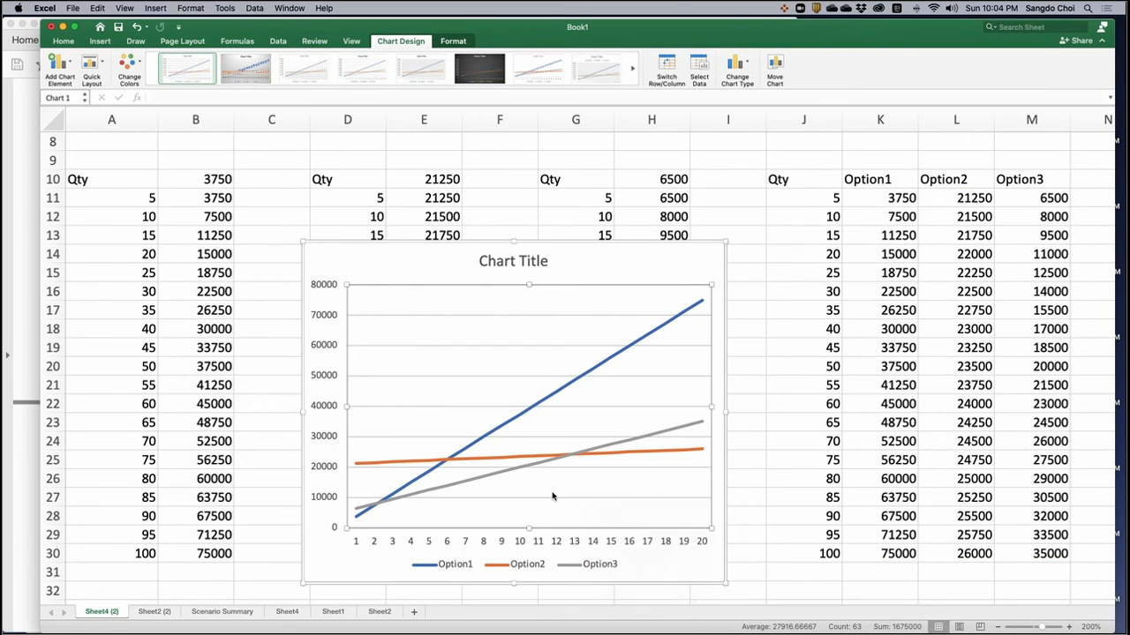
{"action": "right_click", "coordinate": [554, 495]}
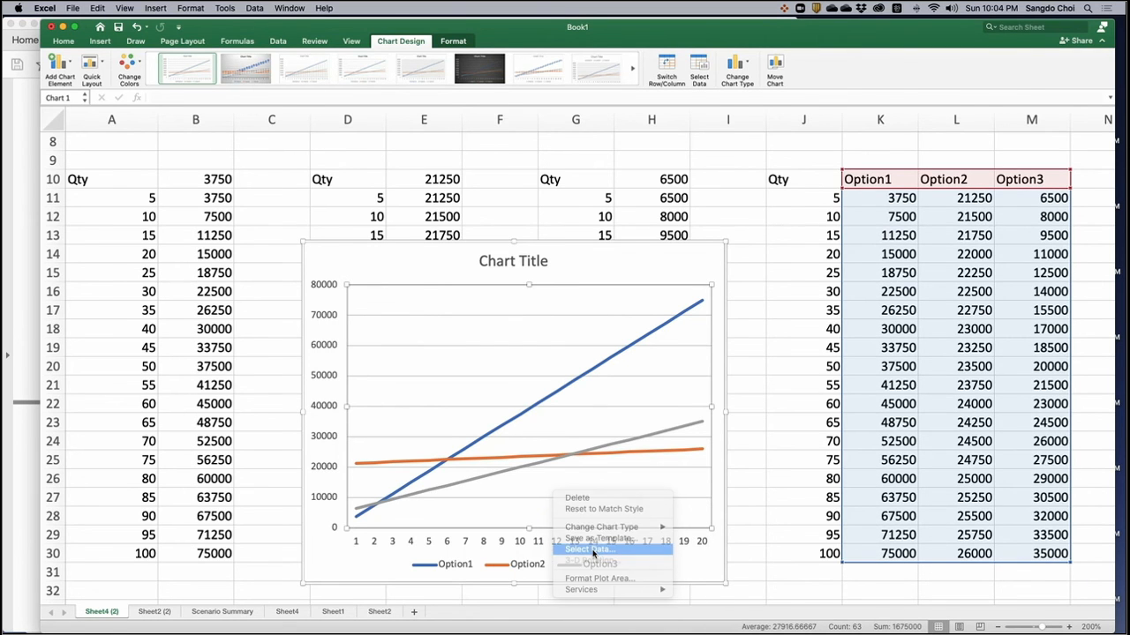
{"action": "left_click", "coordinate": [590, 549]}
{"action": "left_click", "coordinate": [556, 307]}
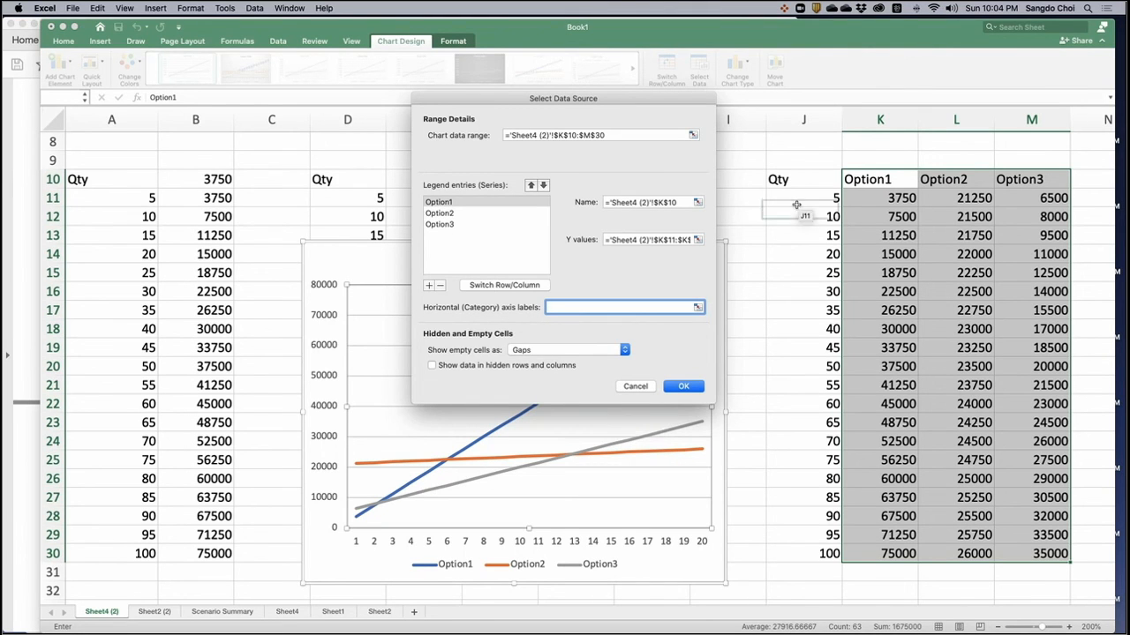
{"action": "left_click_drag", "start_coordinate": [821, 198], "coordinate": [809, 547]}
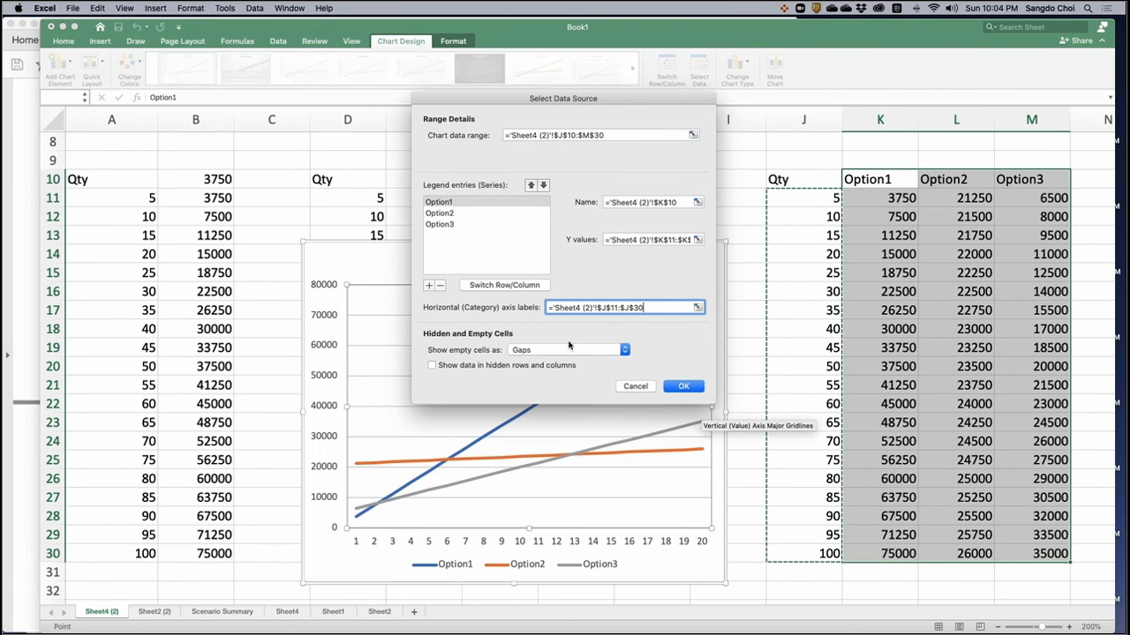
{"action": "left_click", "coordinate": [683, 385]}
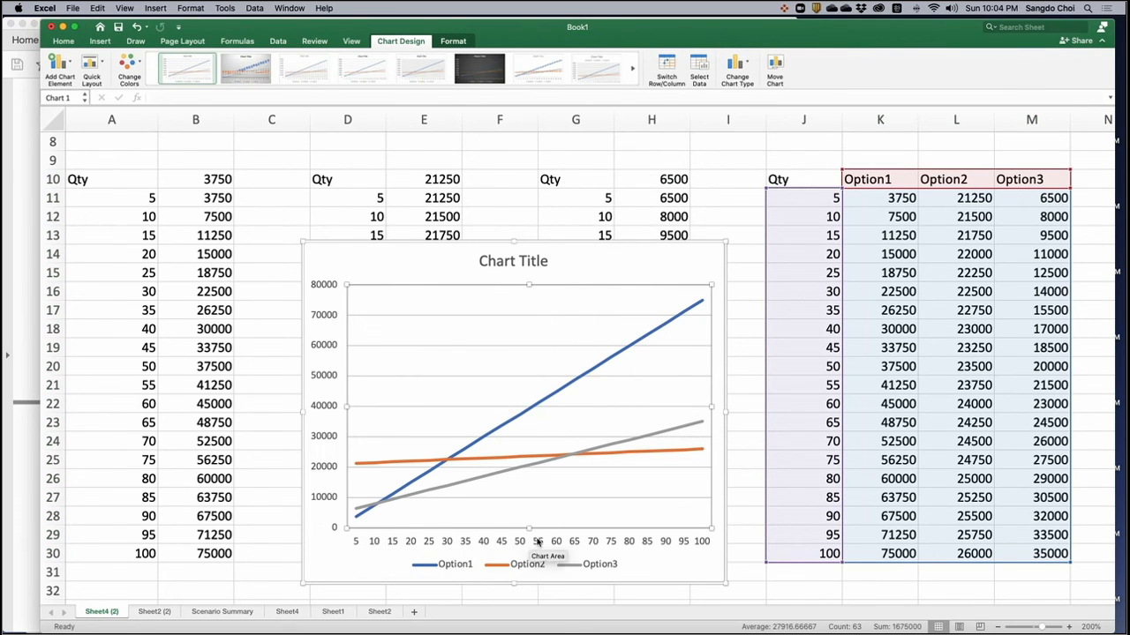
- Enlarge the line chart down to about row 34 and slightly wider within column I, and review its cost lines
{"action": "left_click_drag", "start_coordinate": [722, 586], "coordinate": [740, 613]}
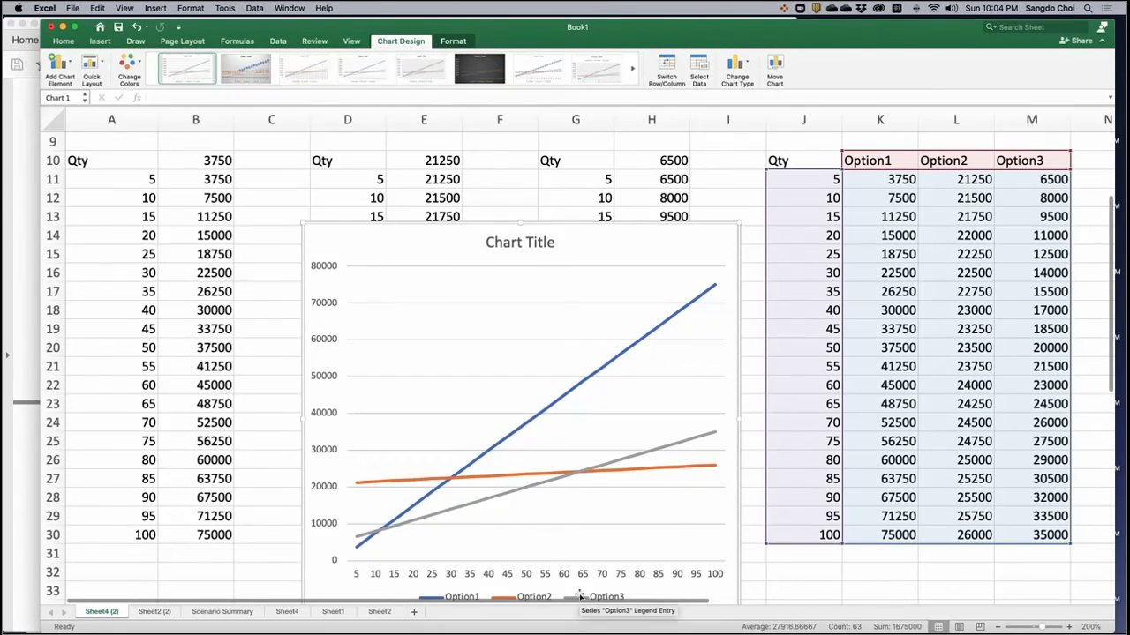
{"action": "scroll", "coordinate": [585, 504], "scroll_direction": "down", "scroll_amount": 3}
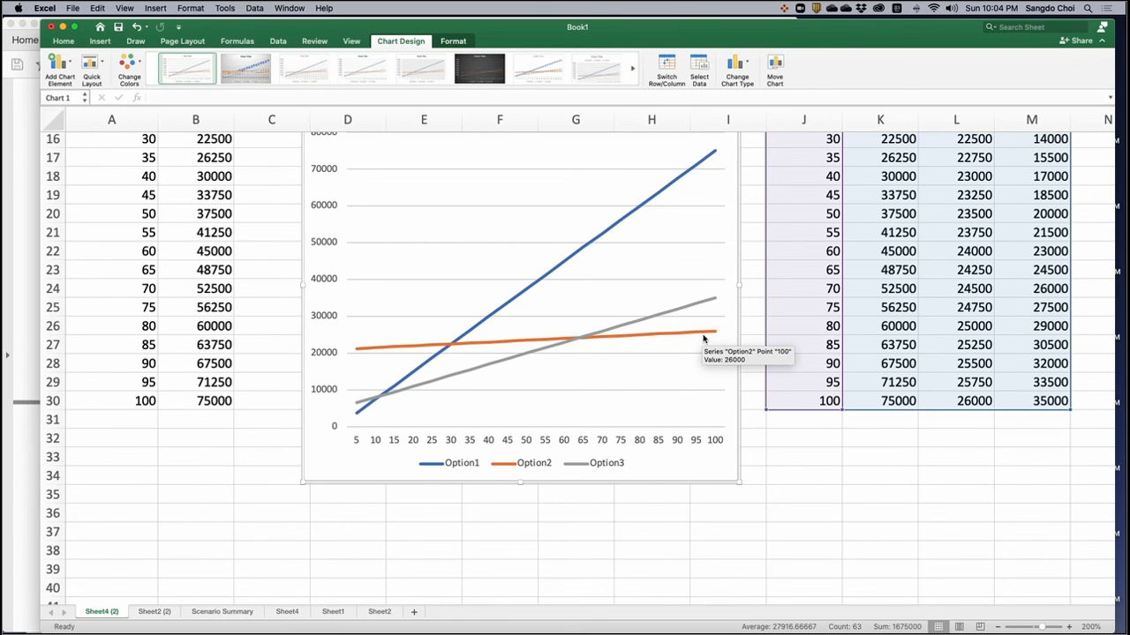
{"action": "scroll", "coordinate": [703, 338], "scroll_direction": "up", "scroll_amount": 6}
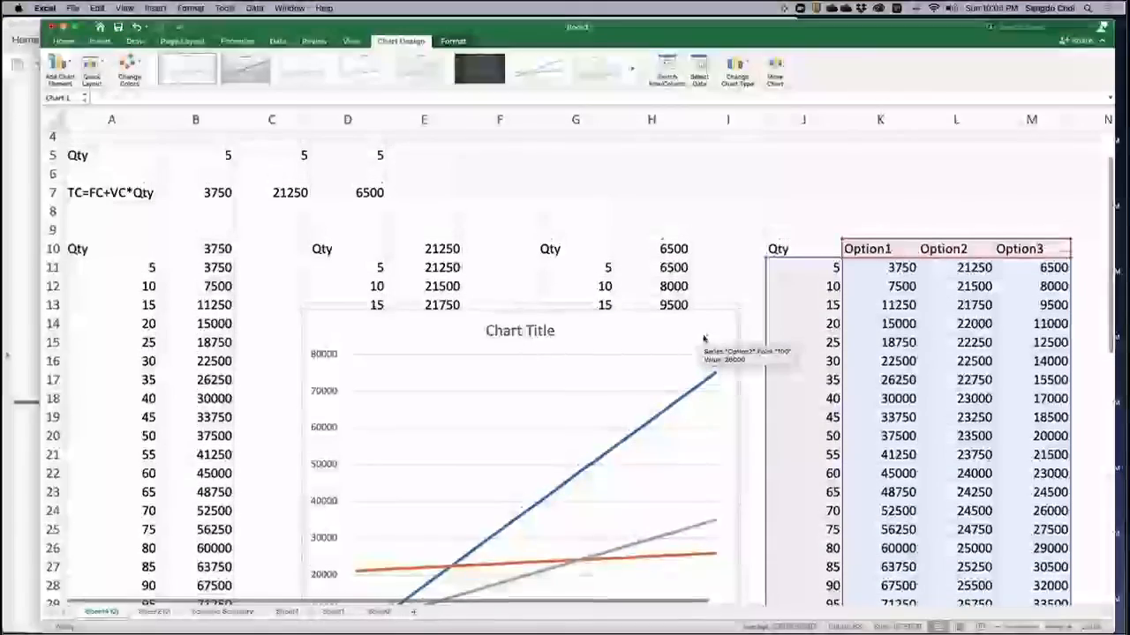